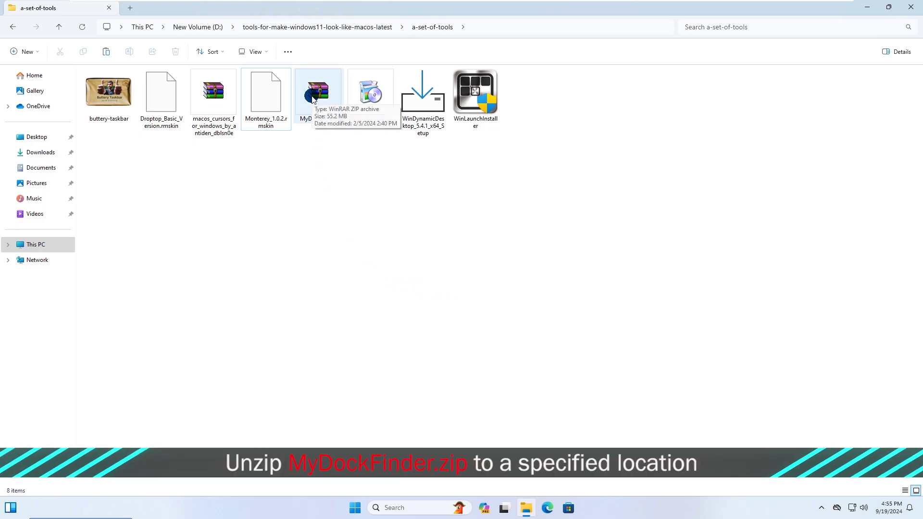
# - Extract MyDockFinder.zip into a MyDockFinder folder with WinRAR and close the archive
pyautogui.doubleClick(313, 99)
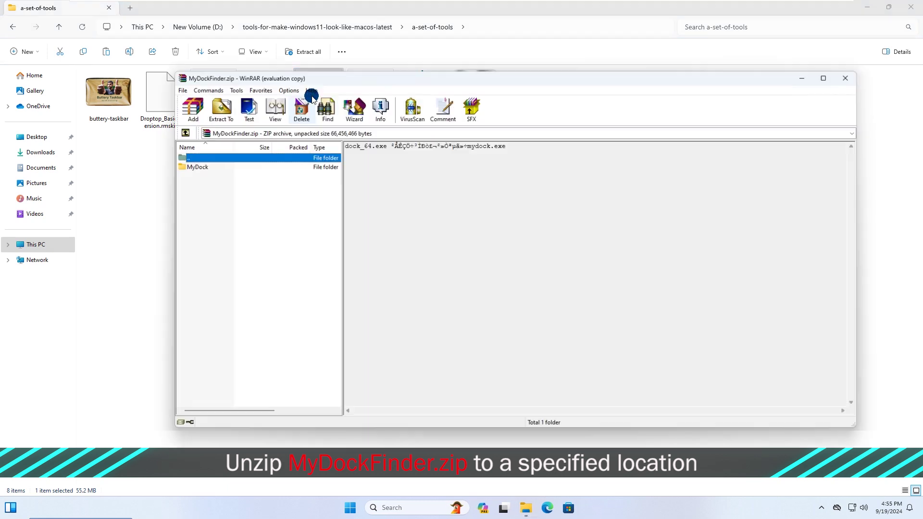
pyautogui.click(220, 112)
pyautogui.click(541, 354)
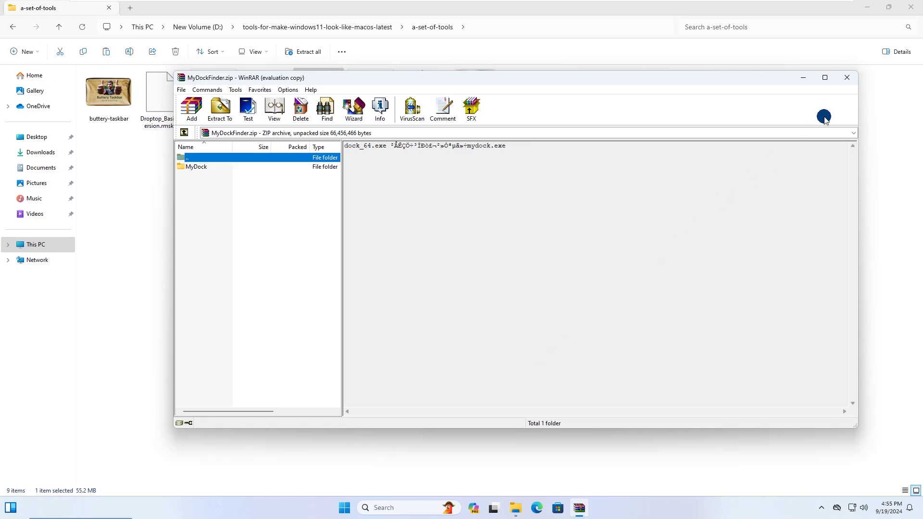
pyautogui.click(846, 77)
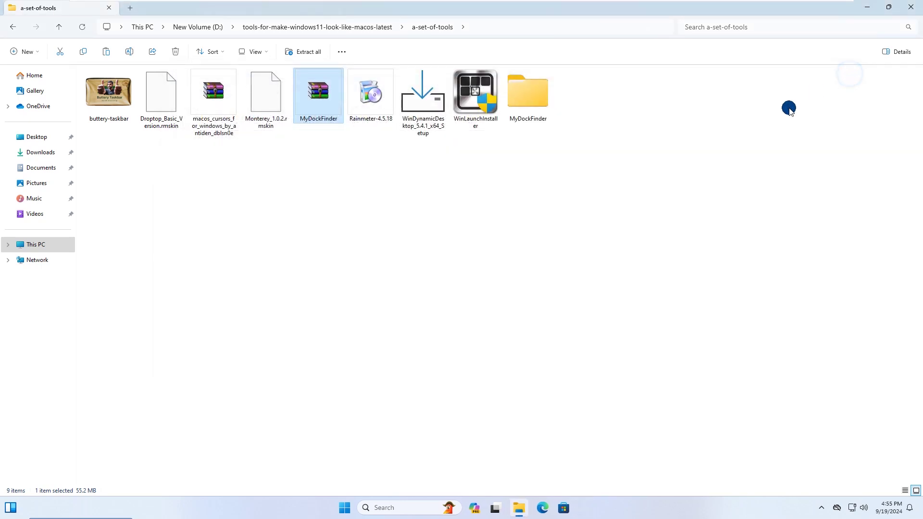
# - Delete the Chinese language file from MyDockFinder\MyDock\lang, leaving only English.ini
pyautogui.doubleClick(530, 108)
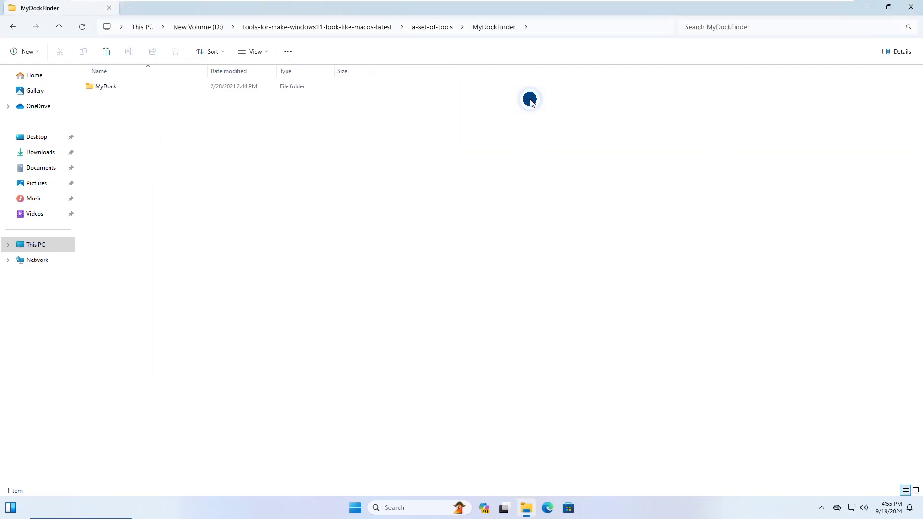
pyautogui.doubleClick(107, 88)
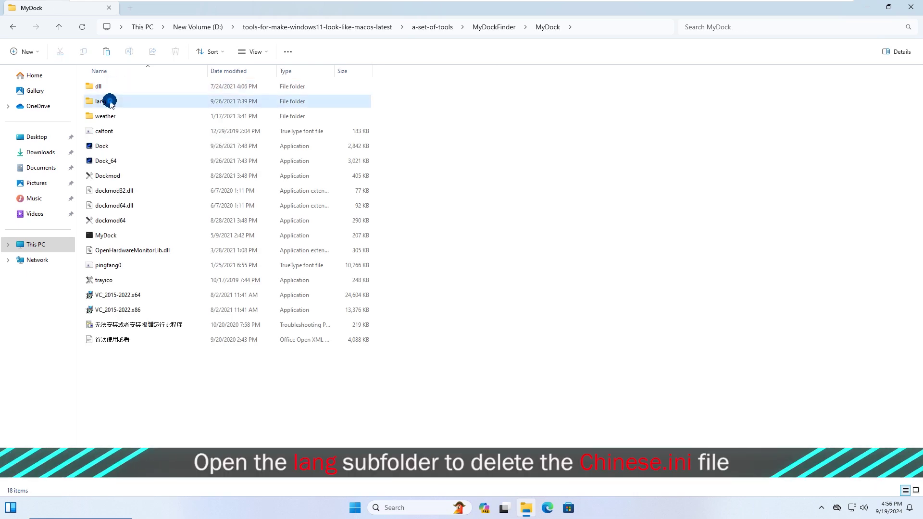
pyautogui.doubleClick(106, 101)
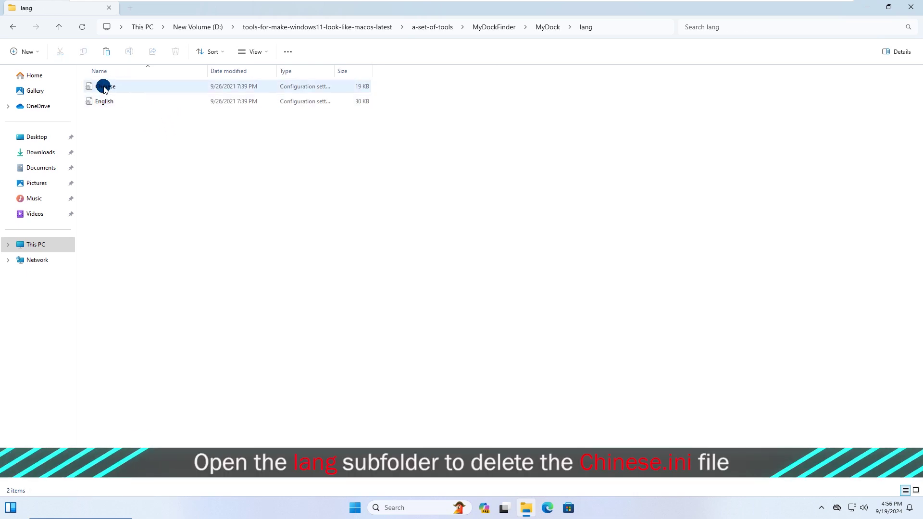
pyautogui.rightClick(103, 87)
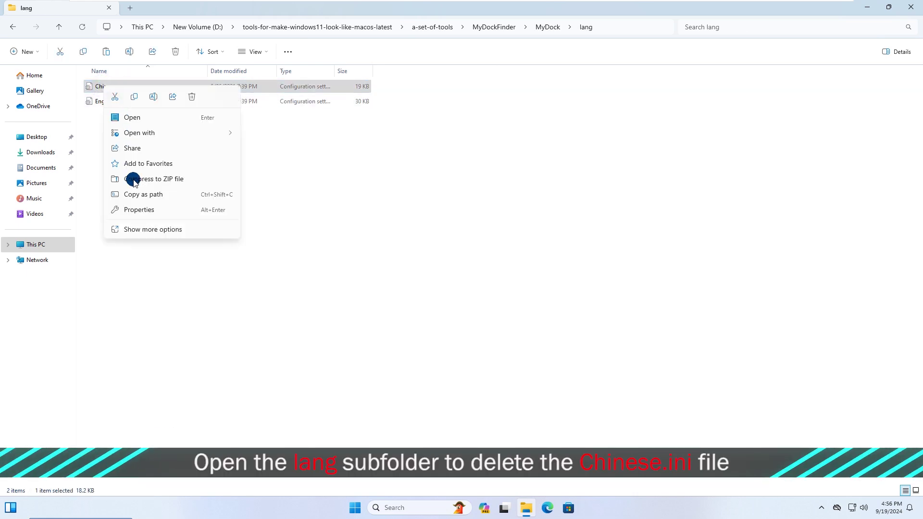
pyautogui.click(136, 229)
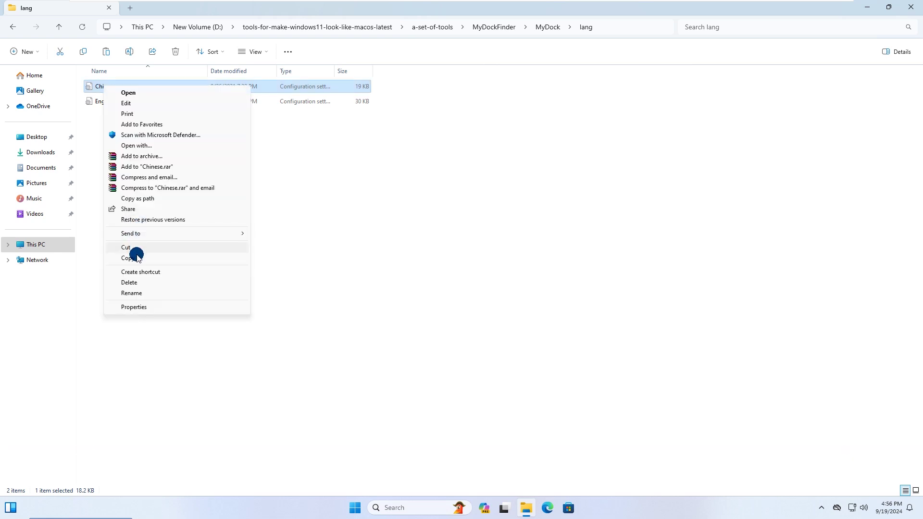
pyautogui.click(131, 283)
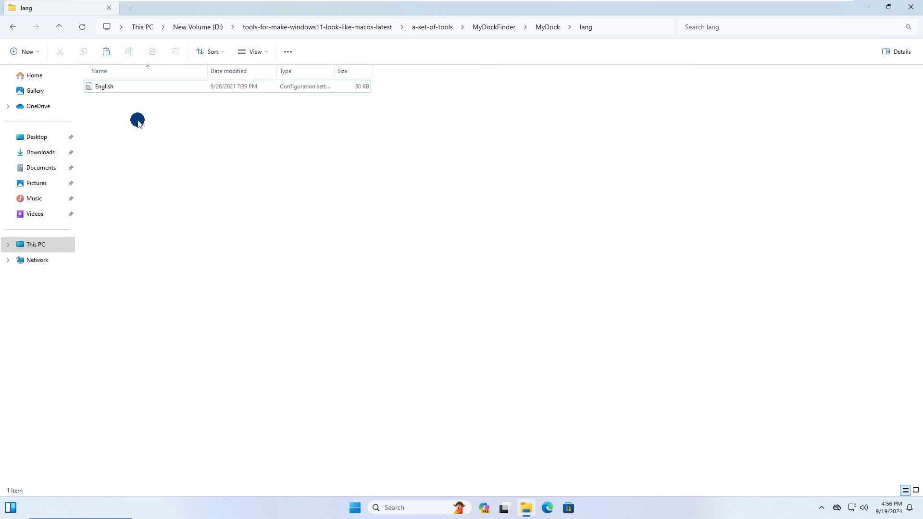
pyautogui.click(12, 29)
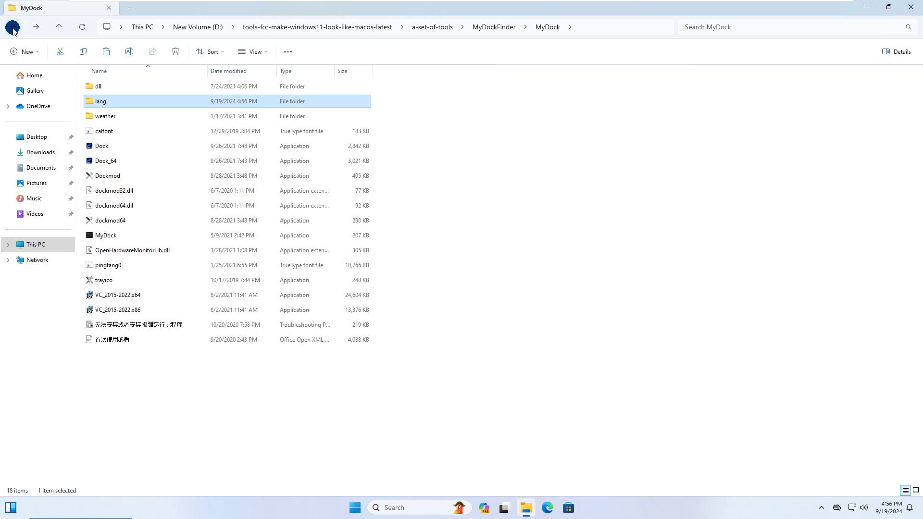
# - Launch Dock_64.exe so the macOS-style dock and menu bar appear, then minimize Explorer
pyautogui.doubleClick(112, 161)
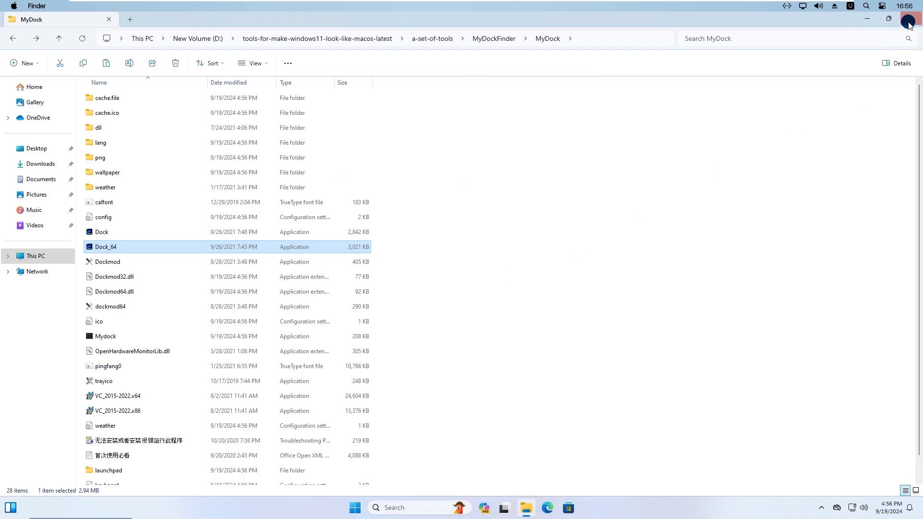
pyautogui.click(11, 36)
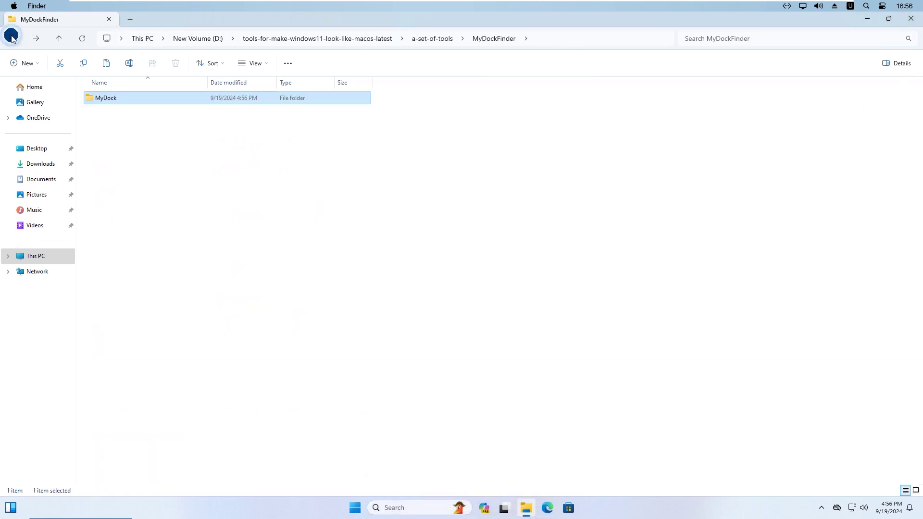
pyautogui.click(869, 23)
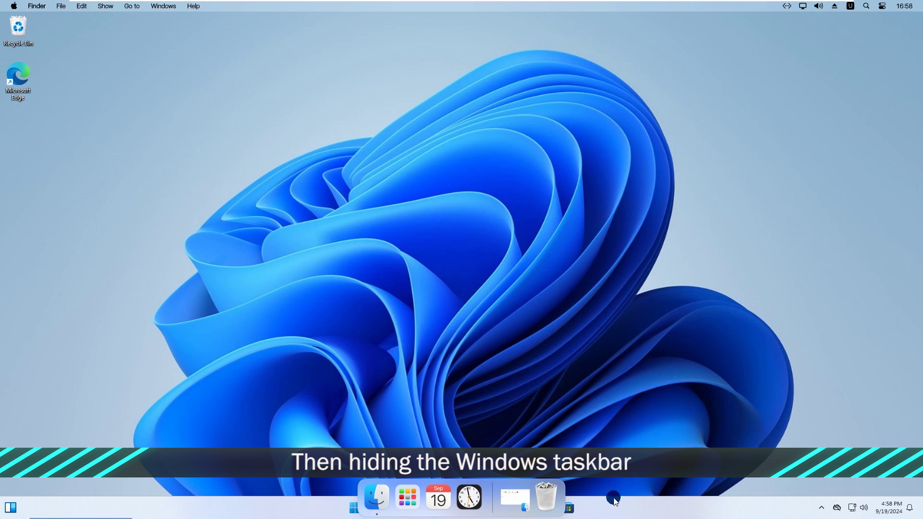
# - Turn on 'Automatically hide the taskbar' in Taskbar settings and close Settings
pyautogui.rightClick(638, 503)
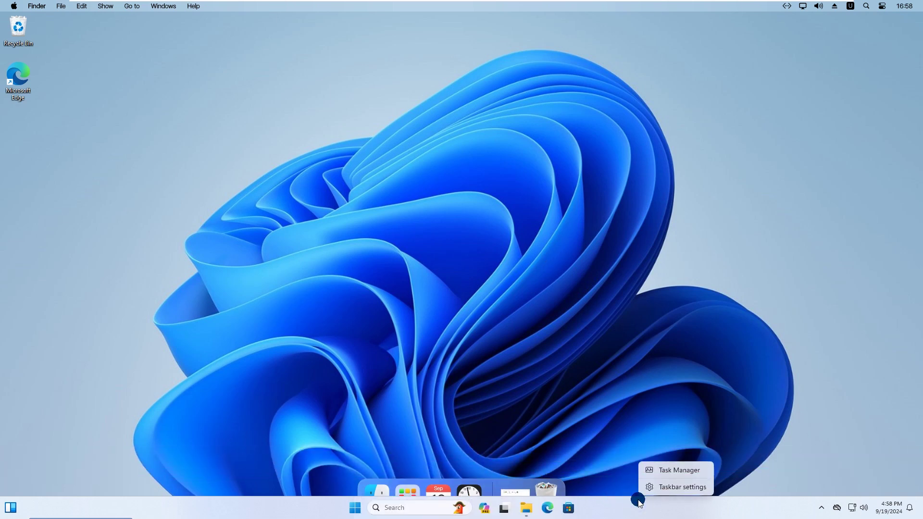
pyautogui.click(680, 487)
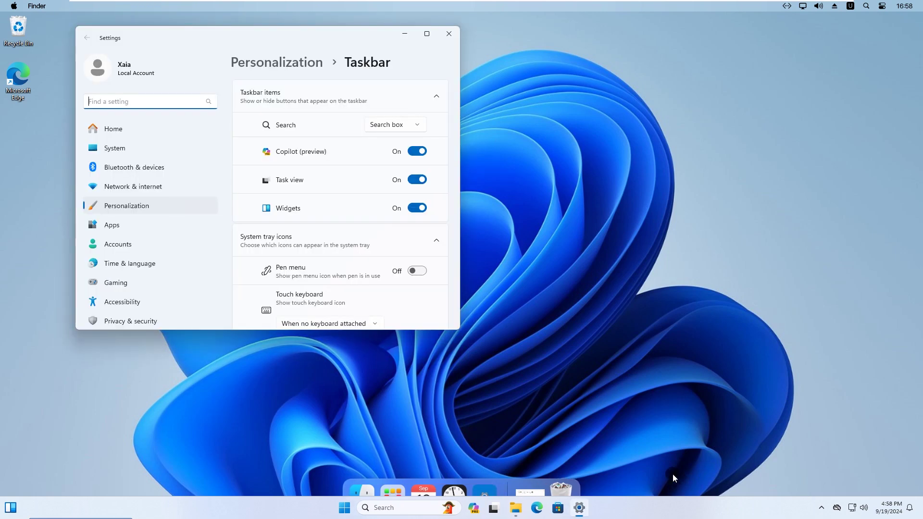
pyautogui.click(426, 33)
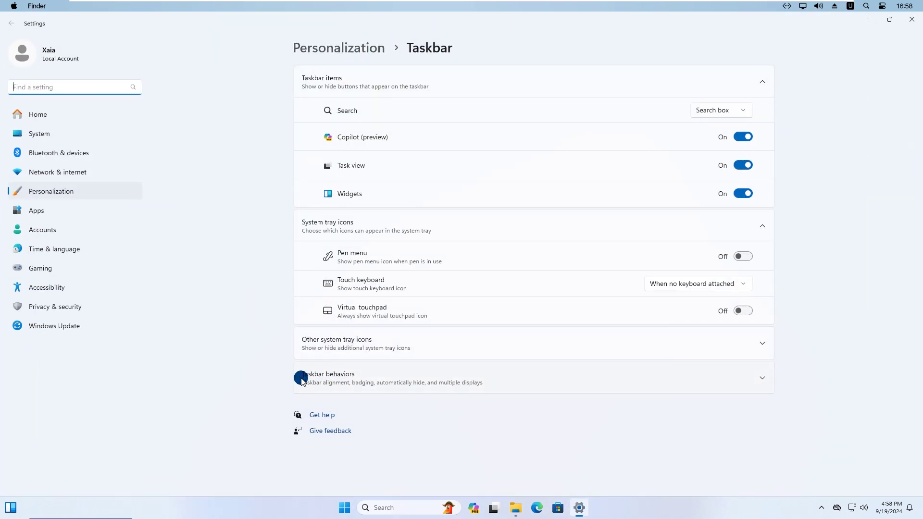
pyautogui.click(338, 376)
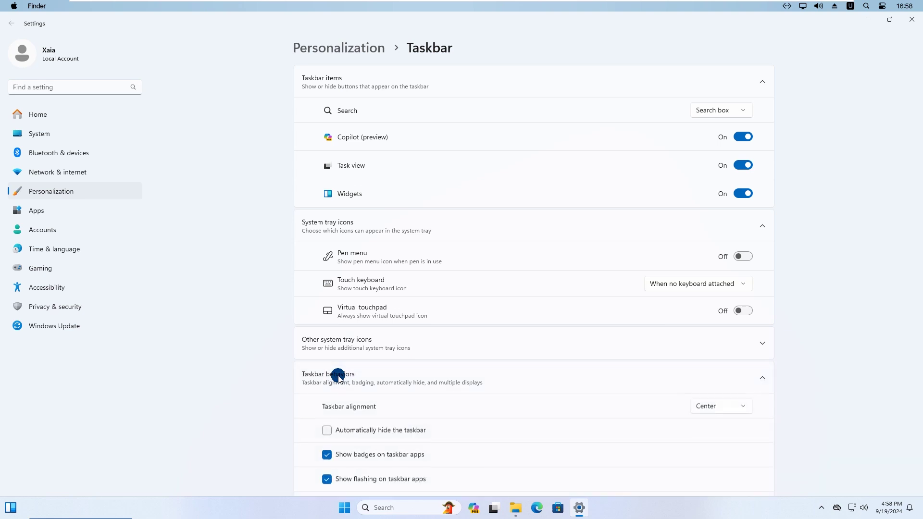
pyautogui.scroll(-3, 345, 371)
pyautogui.scroll(-2, 344, 372)
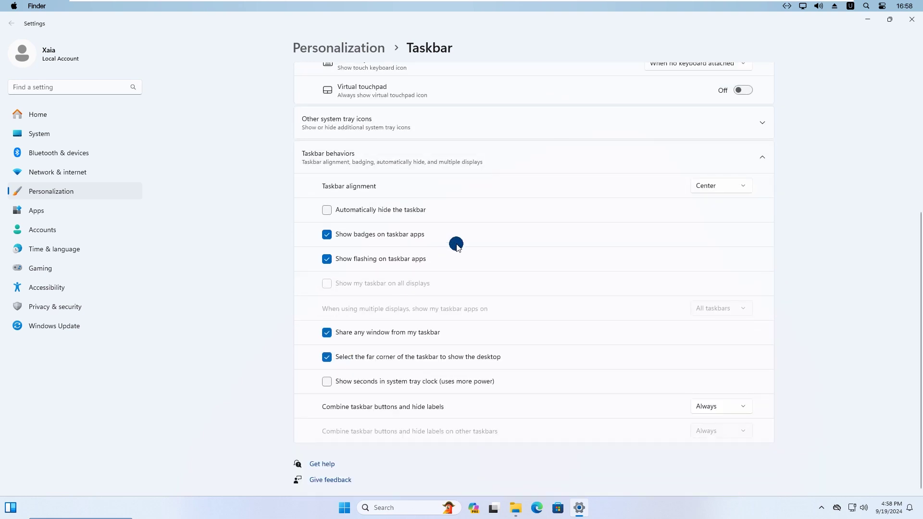
pyautogui.click(326, 212)
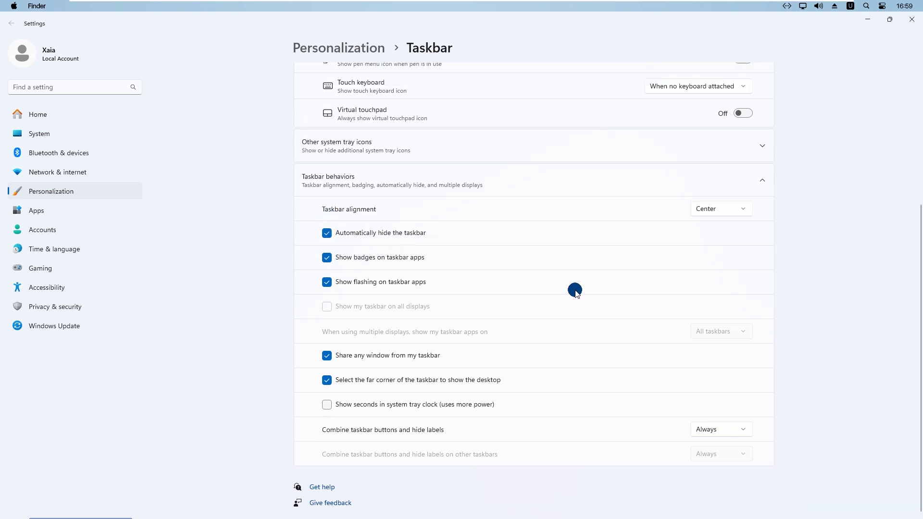
pyautogui.click(911, 20)
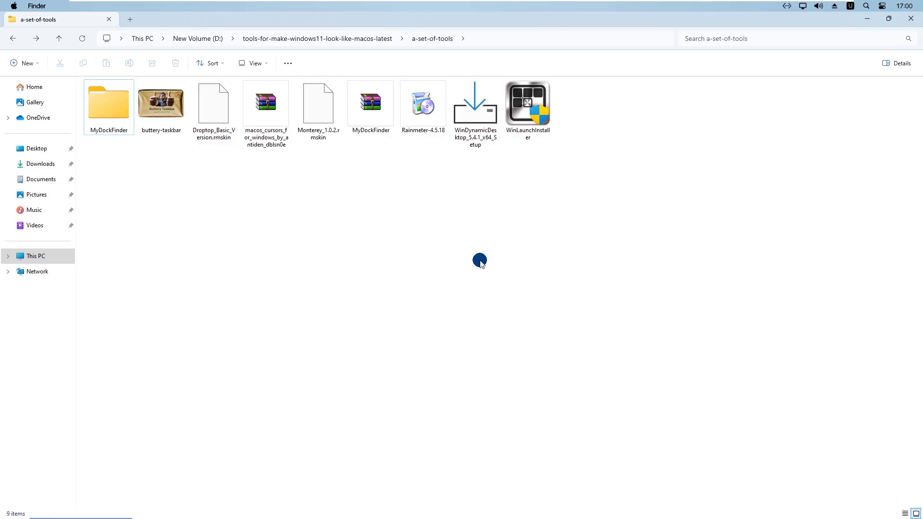
# - Install Rainmeter 4.5.18 in English with default options and launch it
pyautogui.click(424, 114)
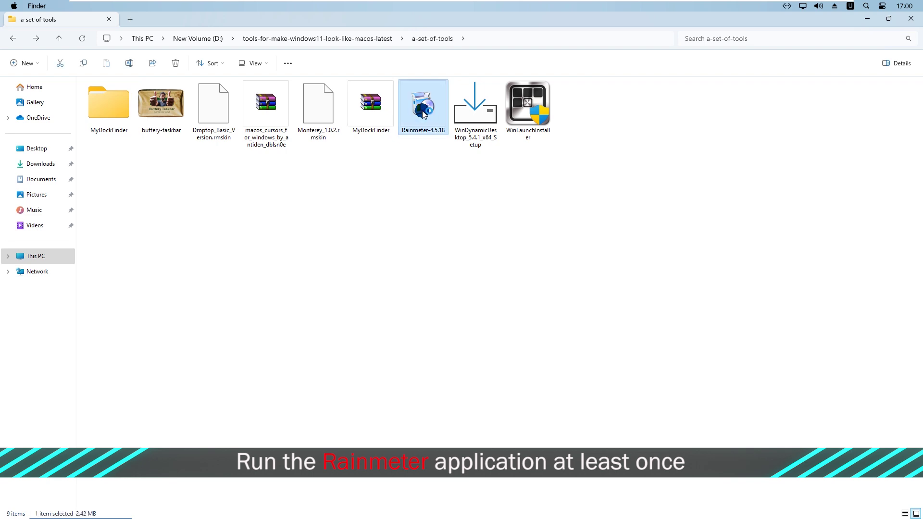
pyautogui.doubleClick(423, 114)
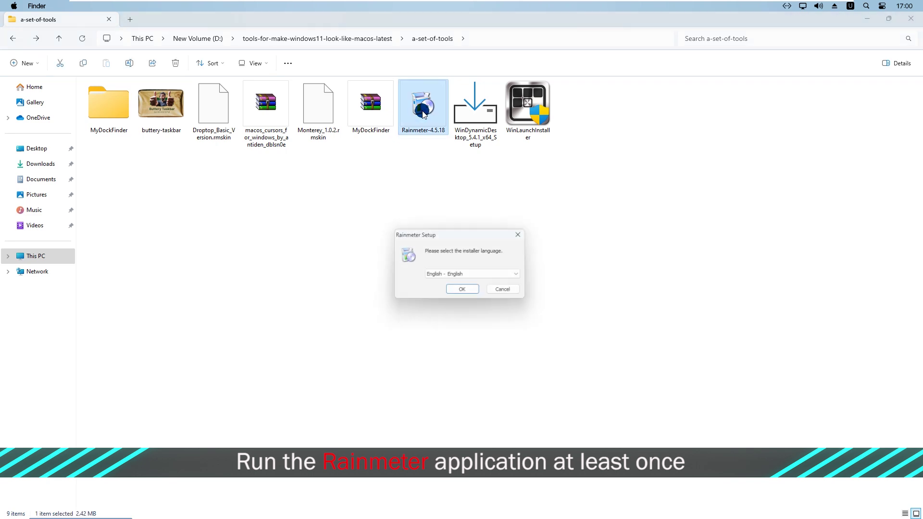
pyautogui.click(469, 292)
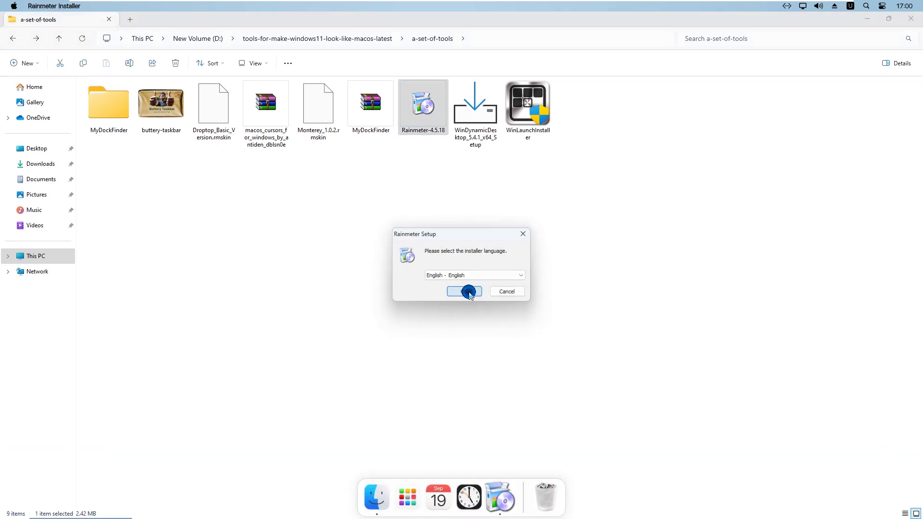
pyautogui.click(515, 347)
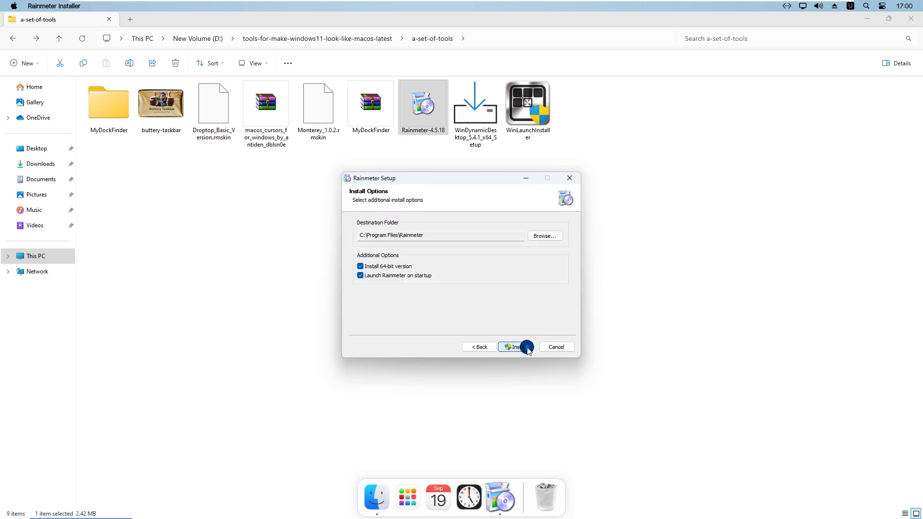
pyautogui.click(528, 349)
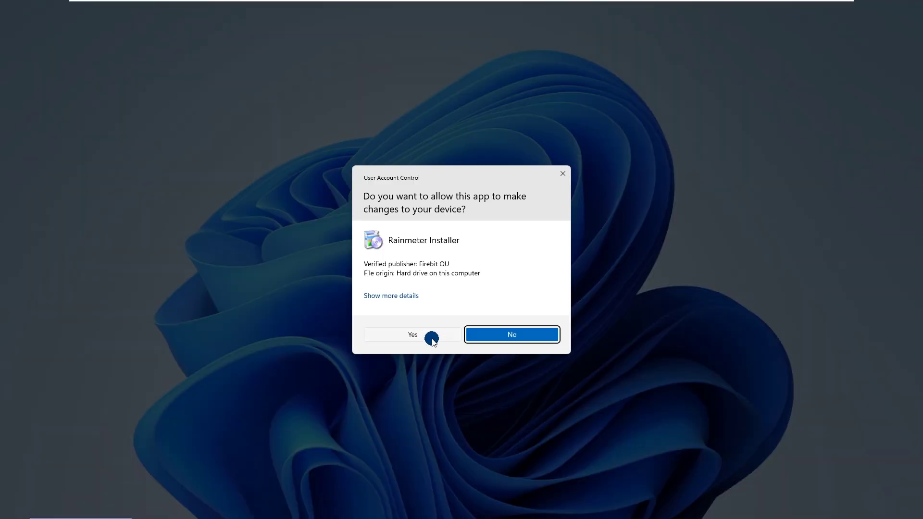
pyautogui.click(432, 339)
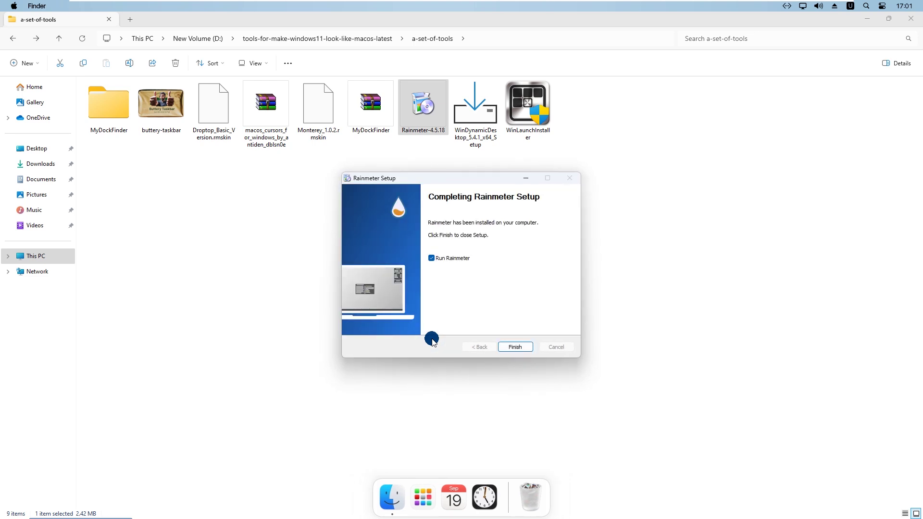
pyautogui.click(517, 347)
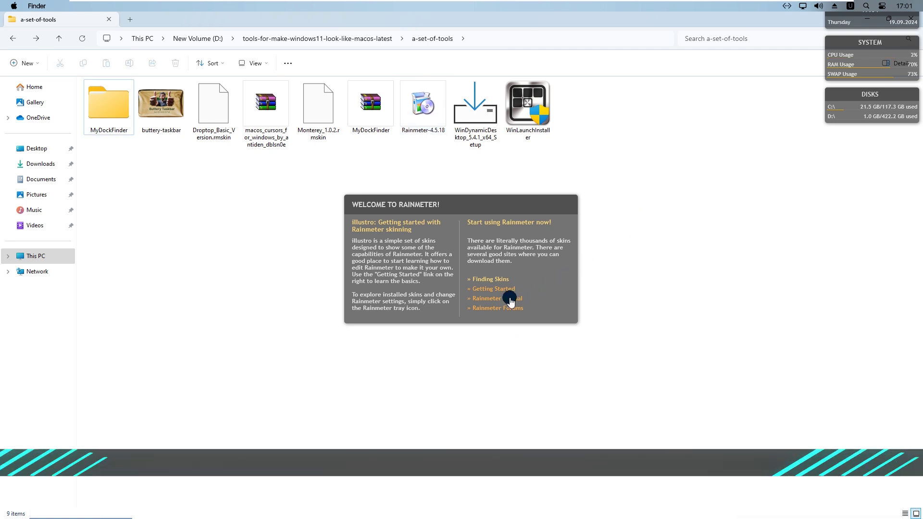
# - Install the Droptop_Basic_Version.rmskin (Droptop Four) skin and close the folder window
pyautogui.click(212, 118)
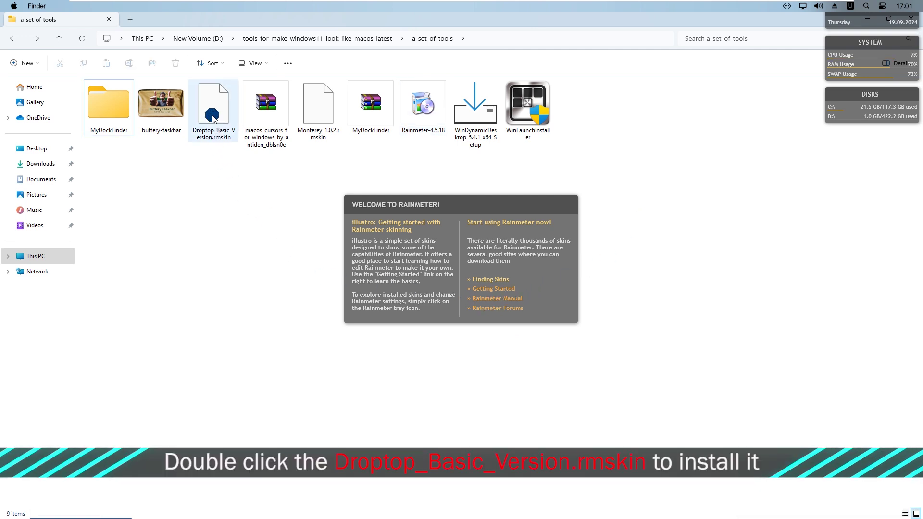
pyautogui.doubleClick(209, 112)
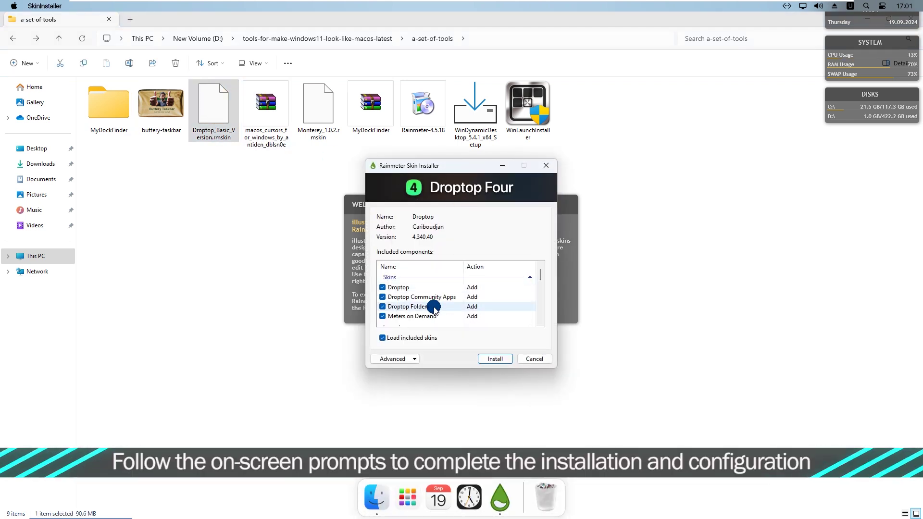
pyautogui.scroll(-5, 433, 308)
pyautogui.scroll(5, 434, 308)
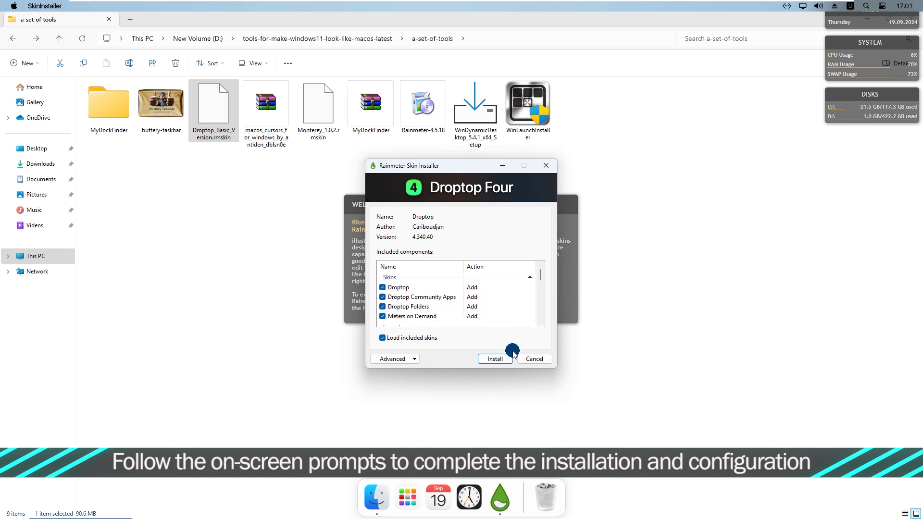
pyautogui.click(496, 360)
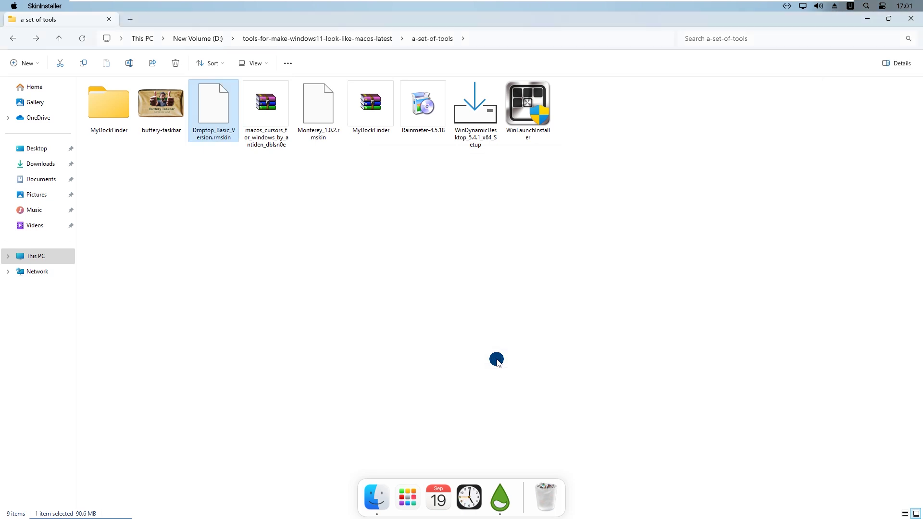
pyautogui.click(866, 19)
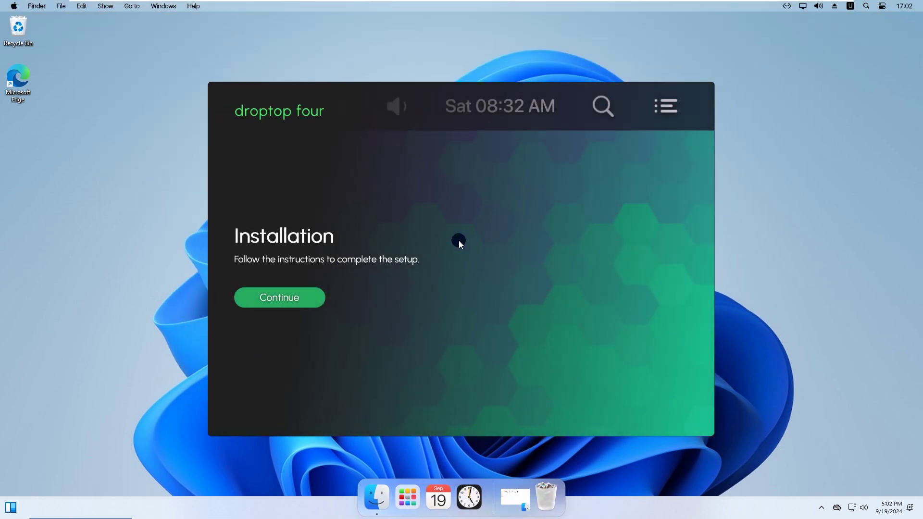
# - Start Droptop setup in English US and accept the default layout and home button
pyautogui.click(275, 298)
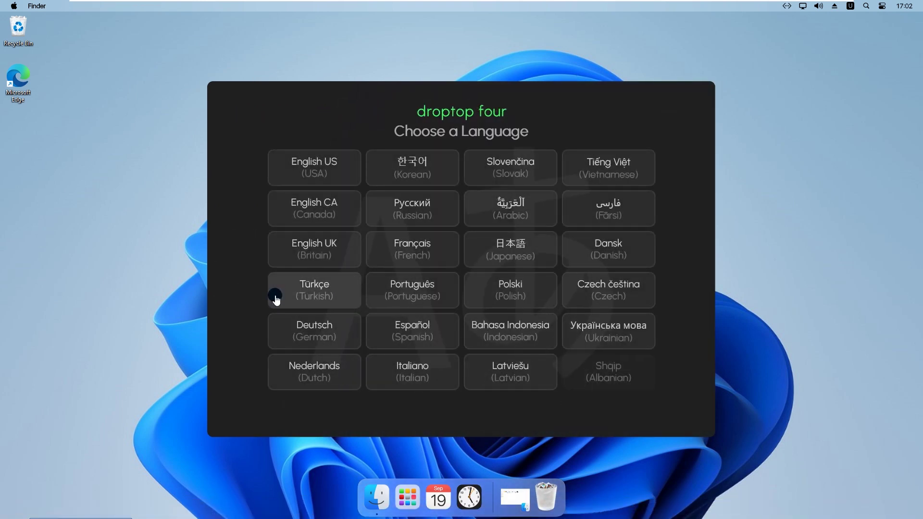
pyautogui.click(322, 176)
pyautogui.click(463, 412)
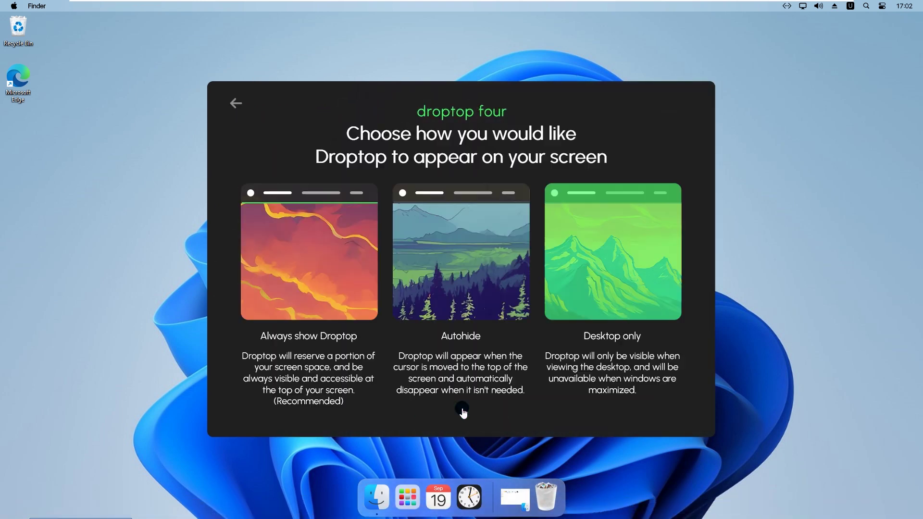
pyautogui.click(317, 286)
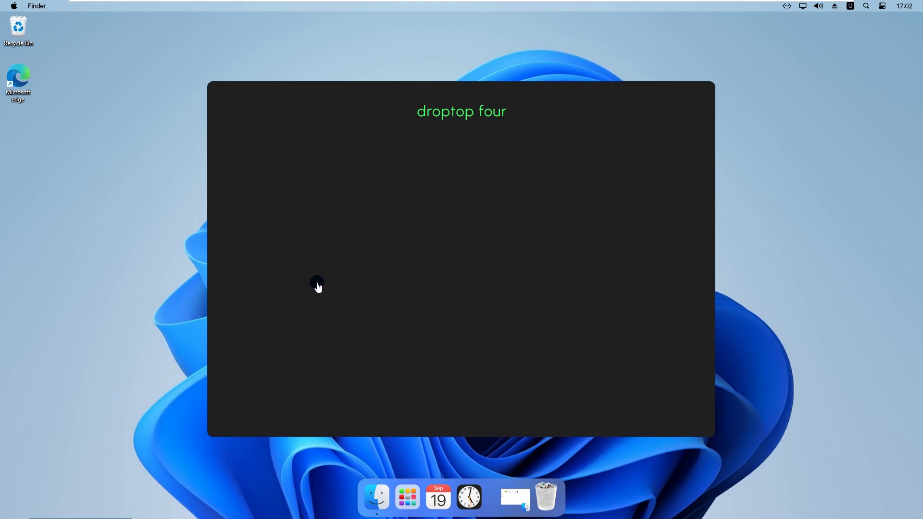
pyautogui.click(648, 398)
pyautogui.click(654, 407)
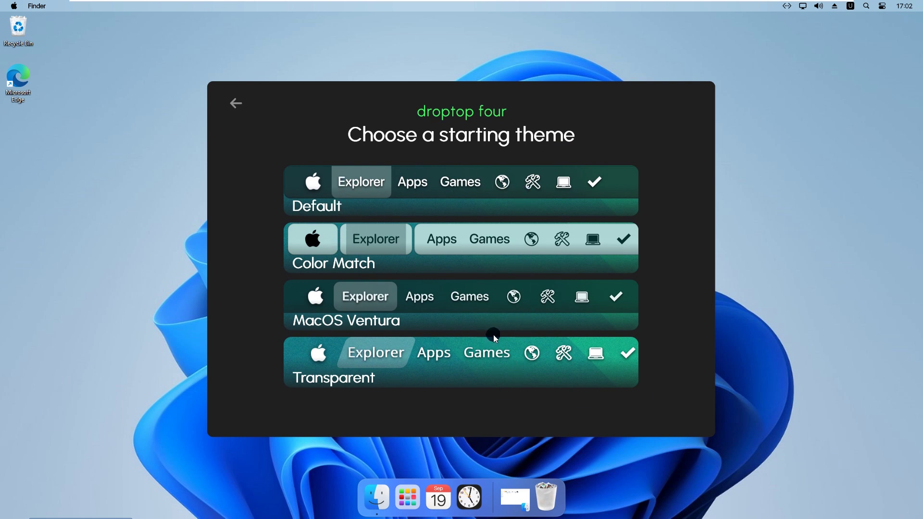
# - Choose the Color Match theme, decline the supporter upgrade, finish setup and dismiss the tutorial tips
pyautogui.click(436, 242)
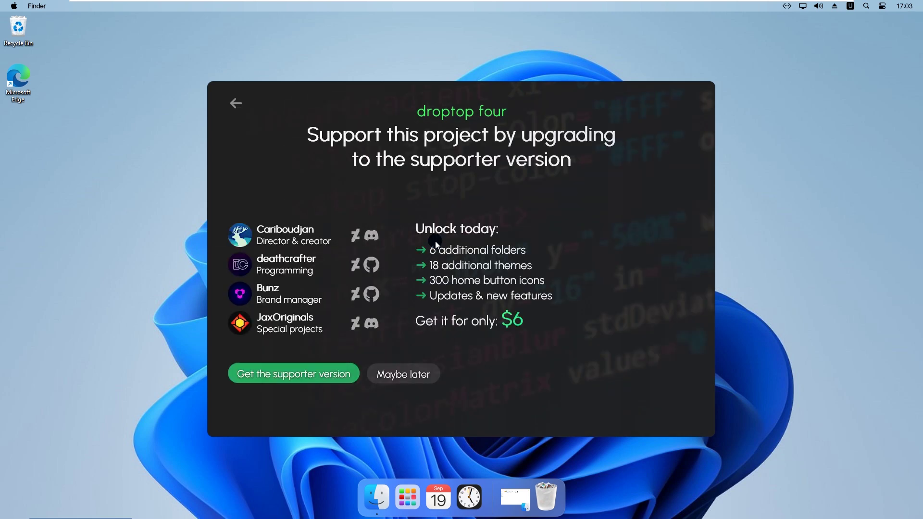
pyautogui.click(402, 369)
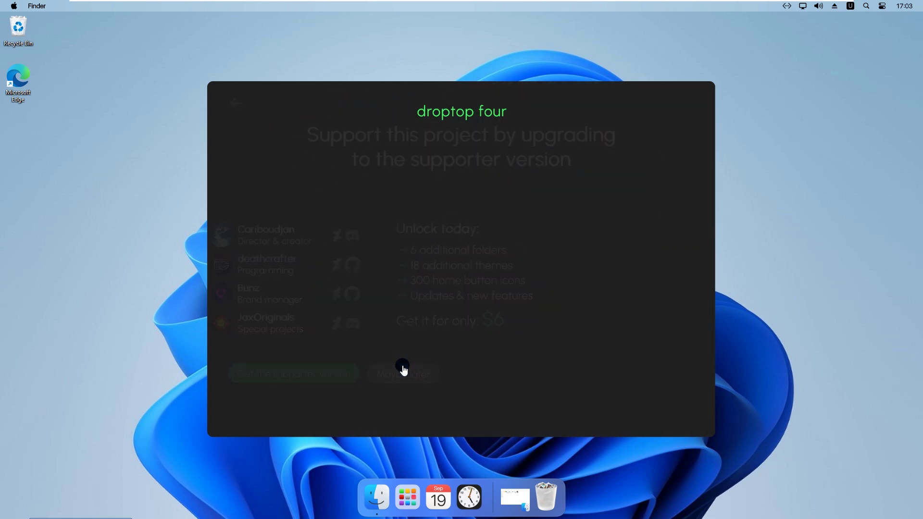
pyautogui.click(506, 398)
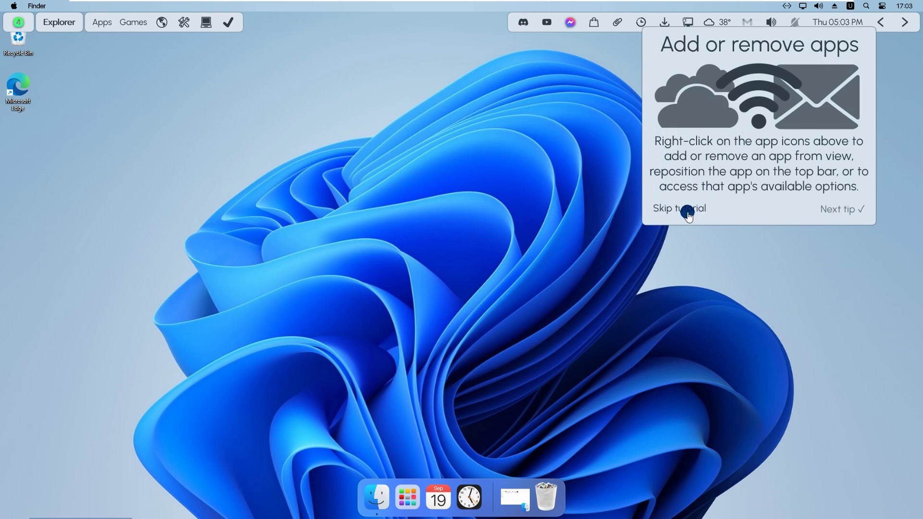
pyautogui.click(830, 209)
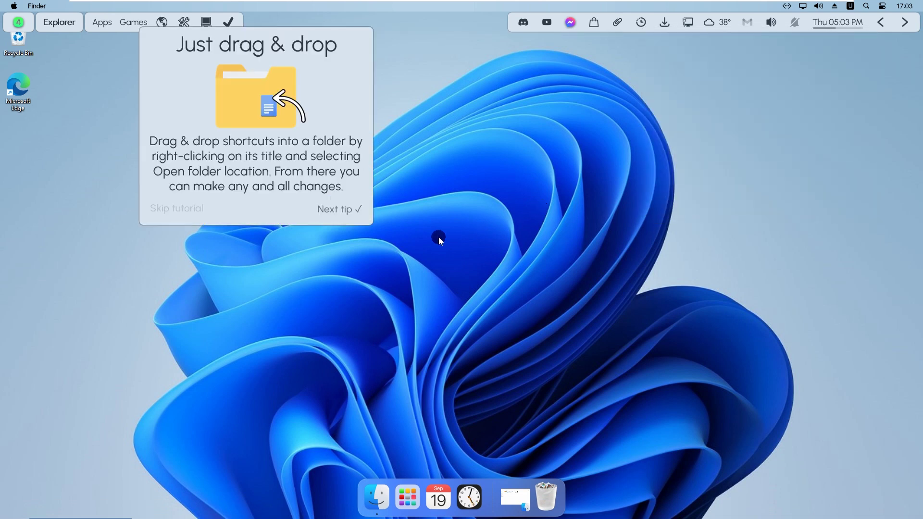
pyautogui.click(175, 208)
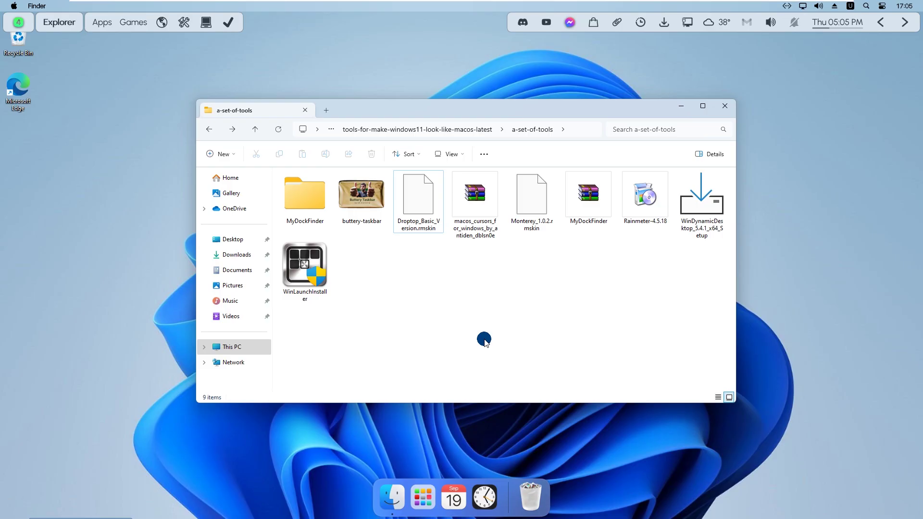
# - Install the Monterey_1.0.2.rmskin skin package through Rainmeter Skin Installer
pyautogui.click(537, 202)
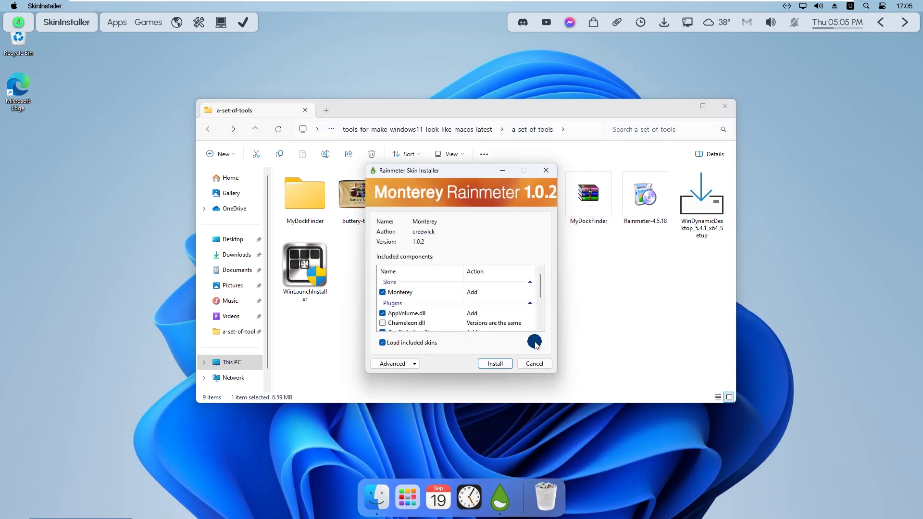
pyautogui.click(483, 366)
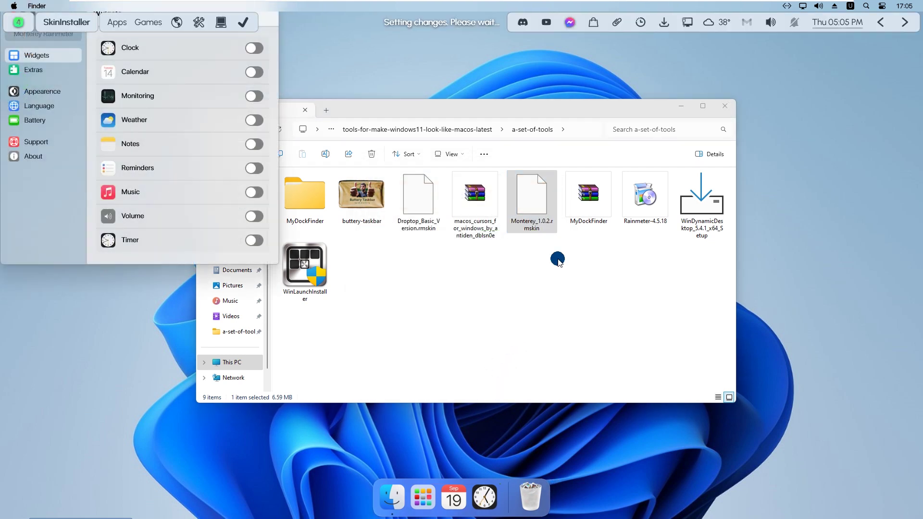
# - Enable the Monterey Clock, Calendar, Weather and Notes widgets, leave Timer off, and close settings
pyautogui.click(676, 108)
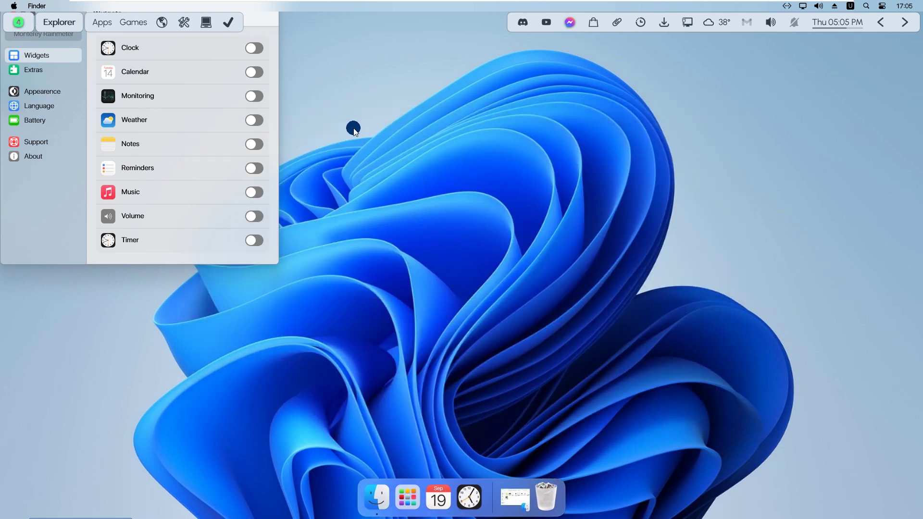
pyautogui.click(254, 48)
pyautogui.click(254, 71)
pyautogui.click(253, 120)
pyautogui.click(253, 144)
pyautogui.click(254, 240)
pyautogui.moveTo(50, 25); pyautogui.dragTo(367, 28)
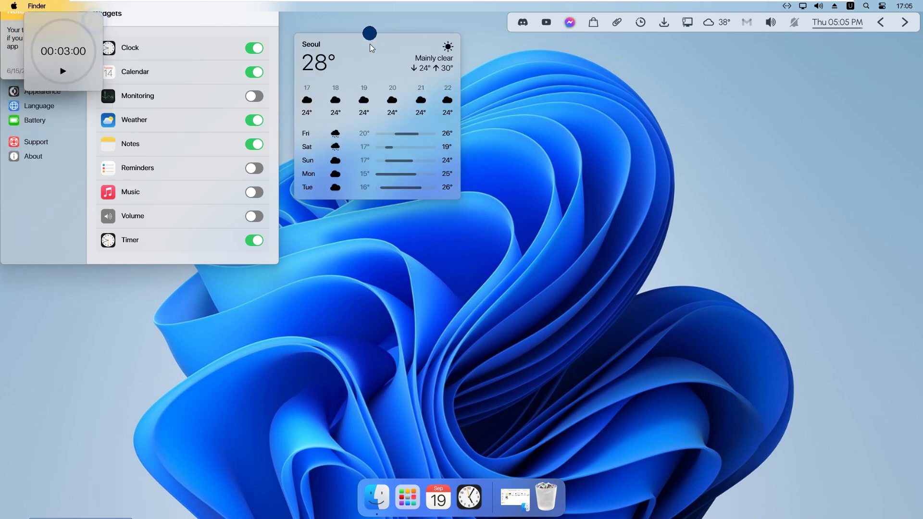
pyautogui.moveTo(40, 40); pyautogui.dragTo(198, 303)
pyautogui.click(254, 240)
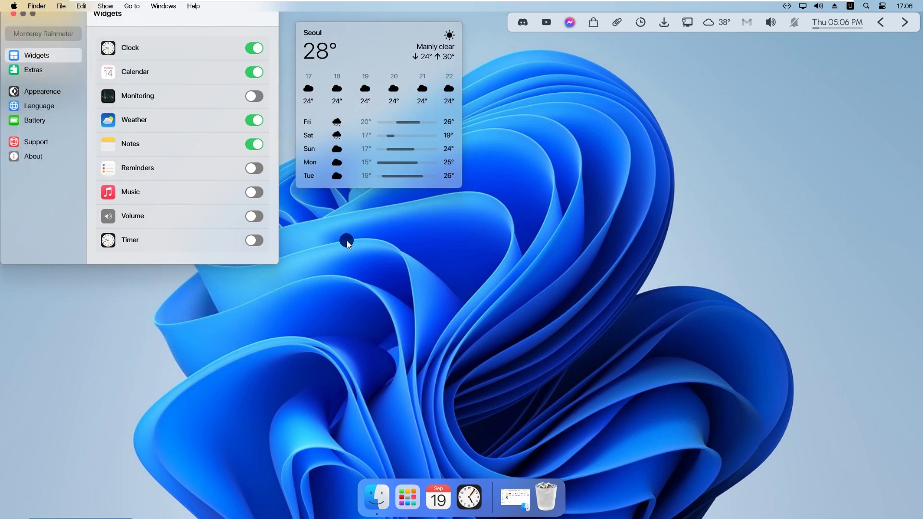
pyautogui.click(14, 14)
# - Drag the Notes, Clock and Weather widgets into a group at the desktop's top-left
pyautogui.moveTo(56, 48)
pyautogui.mouseDown()
pyautogui.moveTo(89, 101)
pyautogui.moveTo(166, 100)
pyautogui.moveTo(155, 177)
pyautogui.mouseUp()
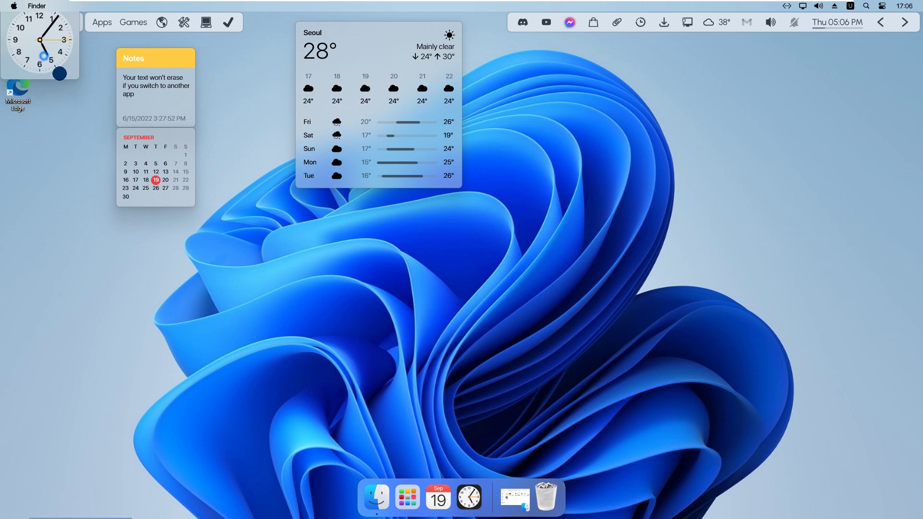
pyautogui.moveTo(40, 56); pyautogui.dragTo(77, 105)
pyautogui.moveTo(439, 65); pyautogui.dragTo(339, 93)
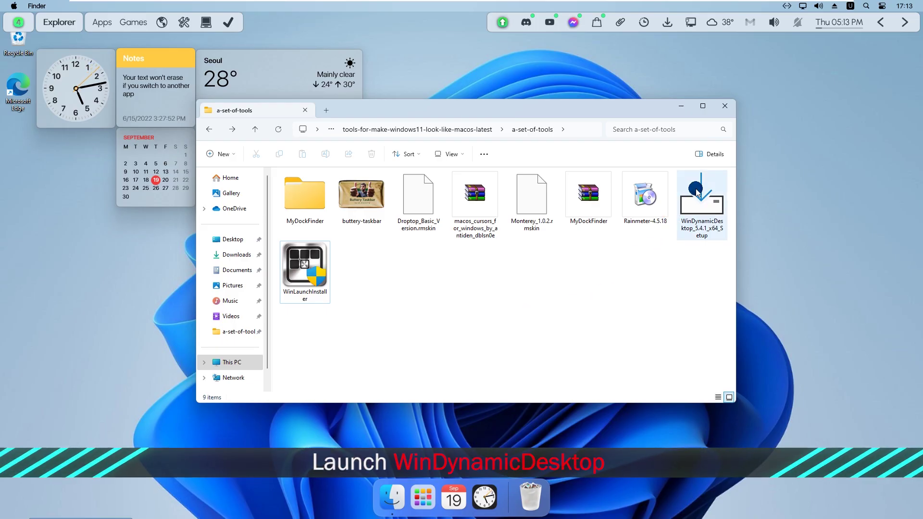
# - Install WinDynamicDesktop for the current user with a desktop shortcut and launch it
pyautogui.click(701, 211)
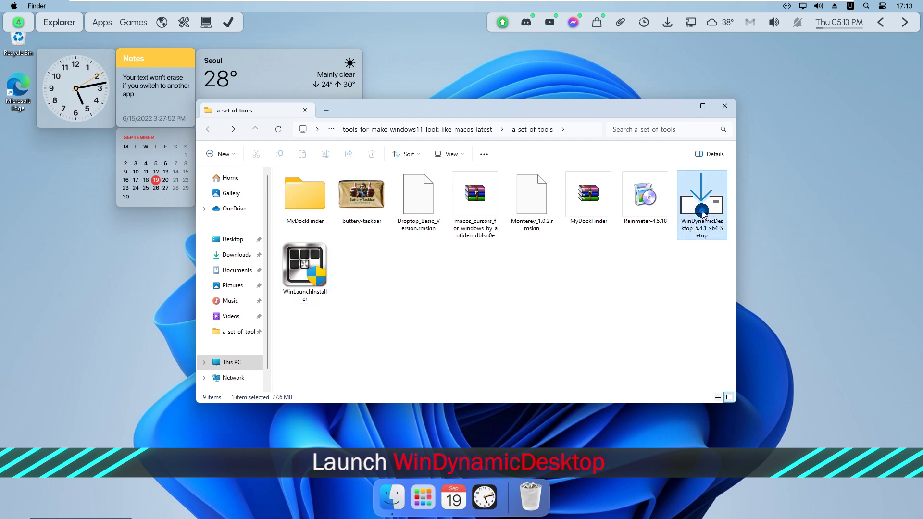
pyautogui.doubleClick(703, 211)
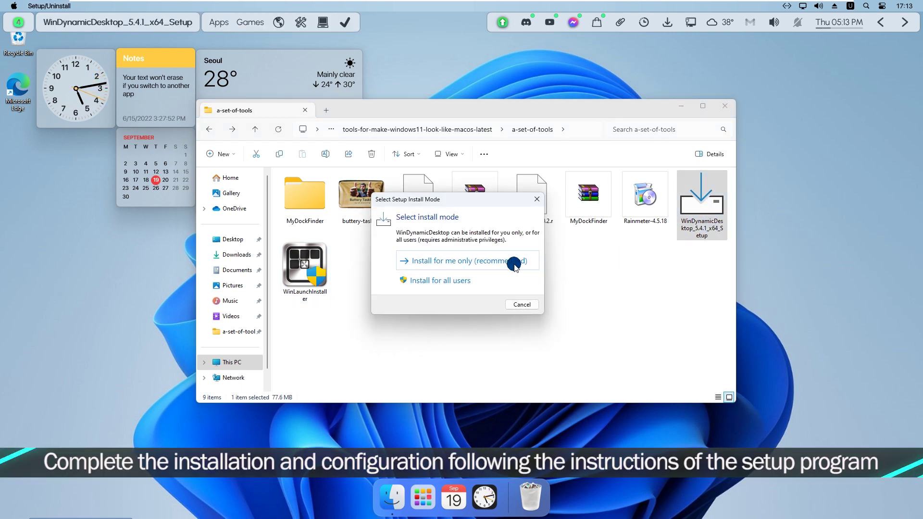
pyautogui.click(428, 265)
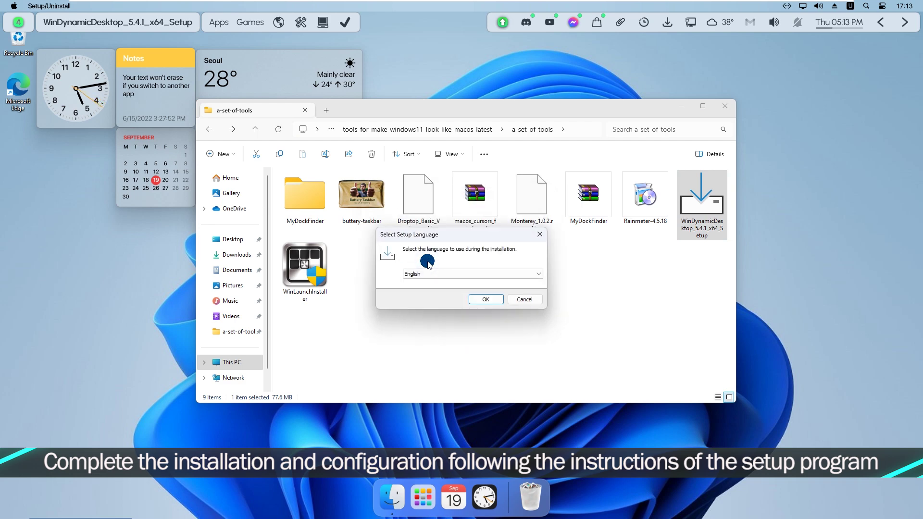
pyautogui.click(487, 300)
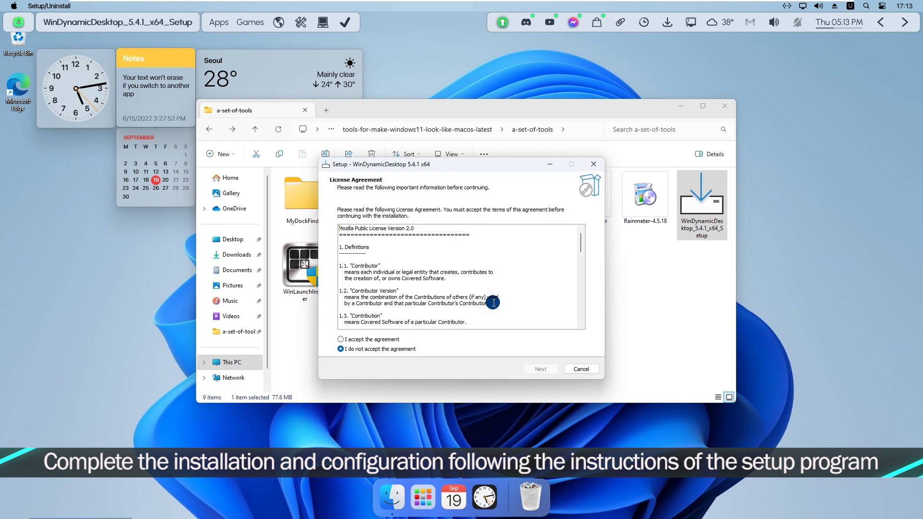
pyautogui.click(375, 340)
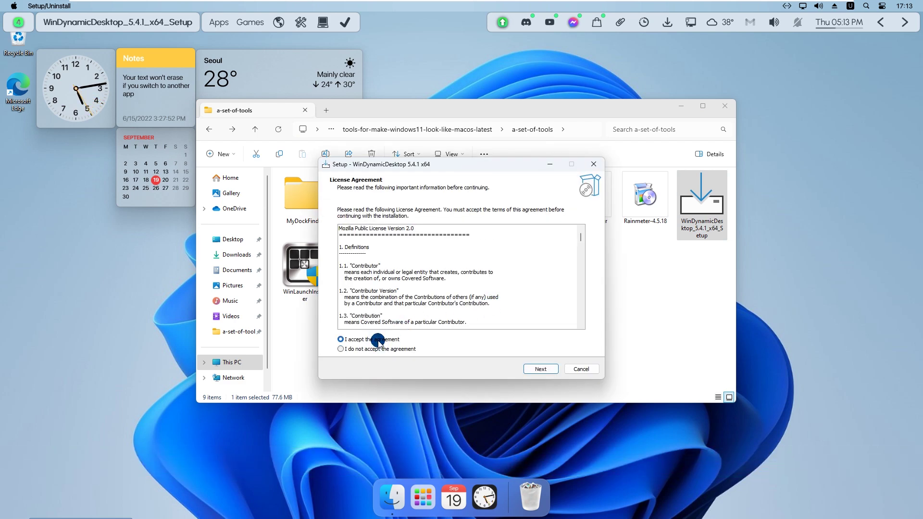
pyautogui.click(537, 367)
pyautogui.click(540, 369)
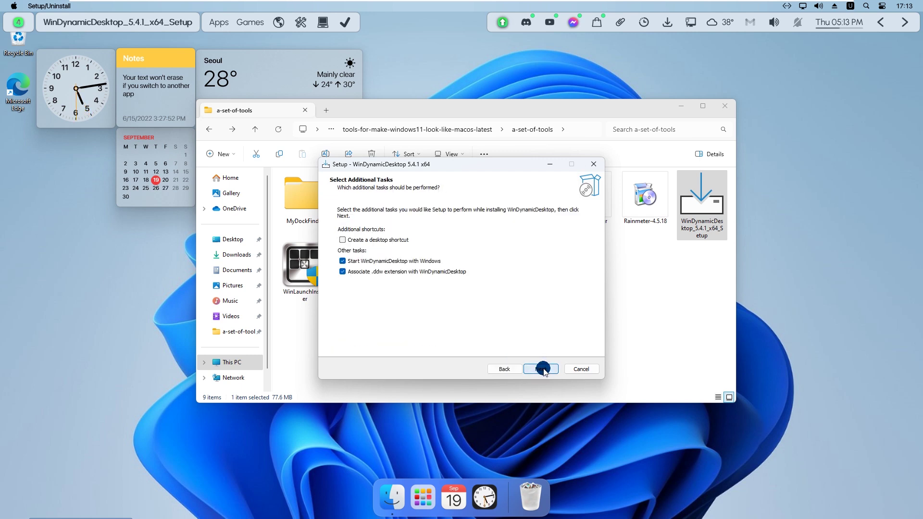
pyautogui.click(343, 240)
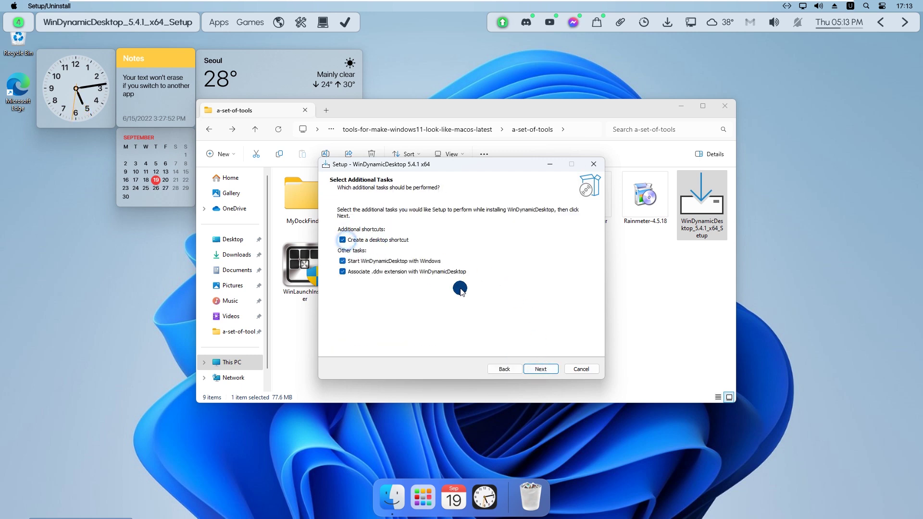
pyautogui.click(542, 369)
pyautogui.click(545, 369)
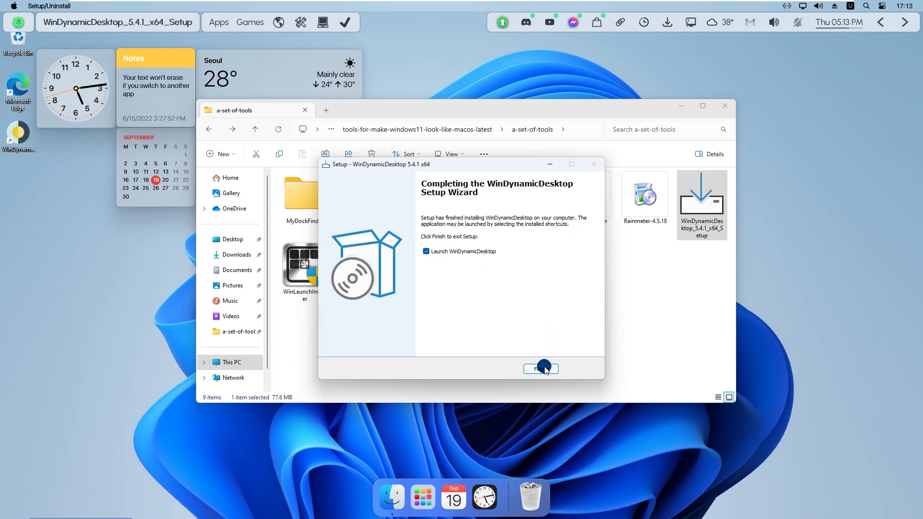
pyautogui.click(545, 368)
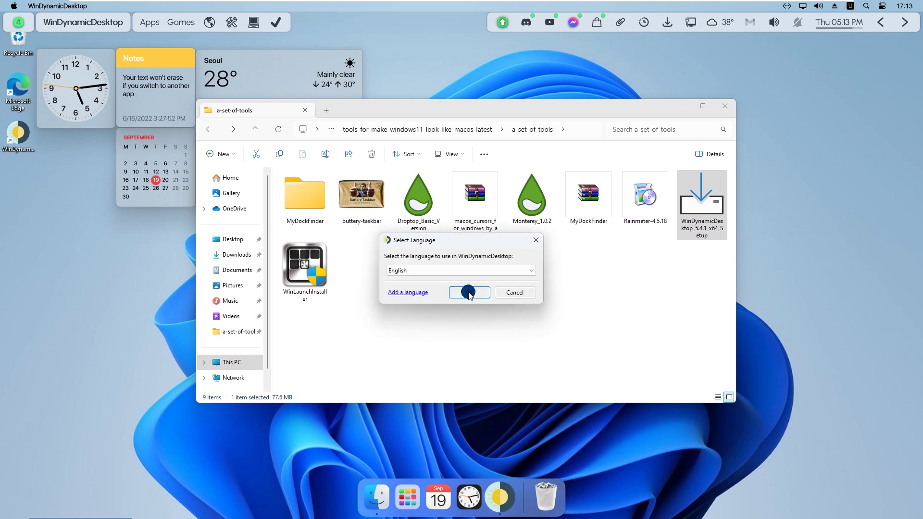
# - Keep English as the app language and use Windows location service for the schedule
pyautogui.click(469, 292)
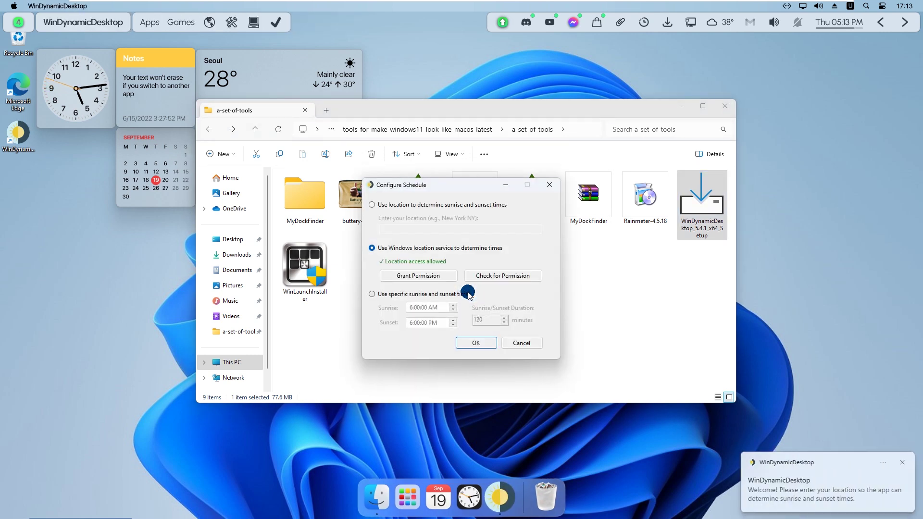
pyautogui.click(478, 343)
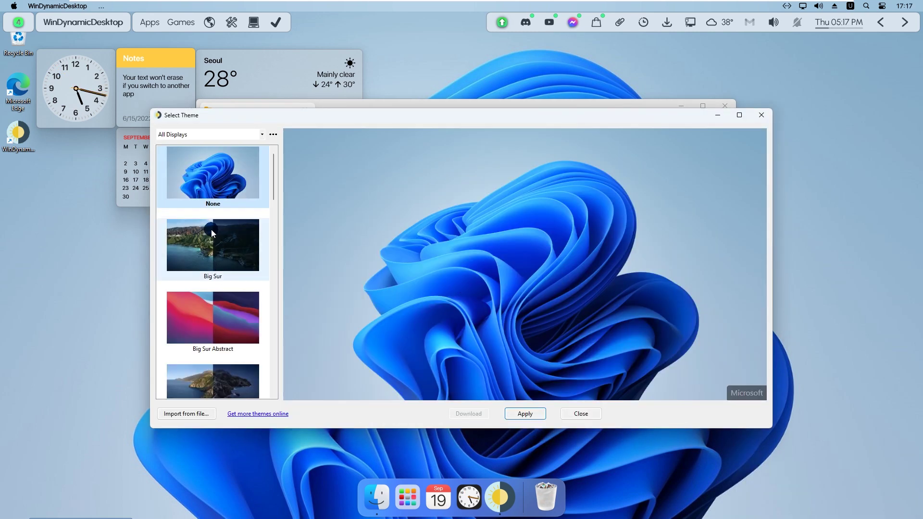
pyautogui.scroll(-5, 212, 231)
pyautogui.scroll(-5, 214, 234)
pyautogui.scroll(-3, 213, 232)
pyautogui.scroll(5, 213, 223)
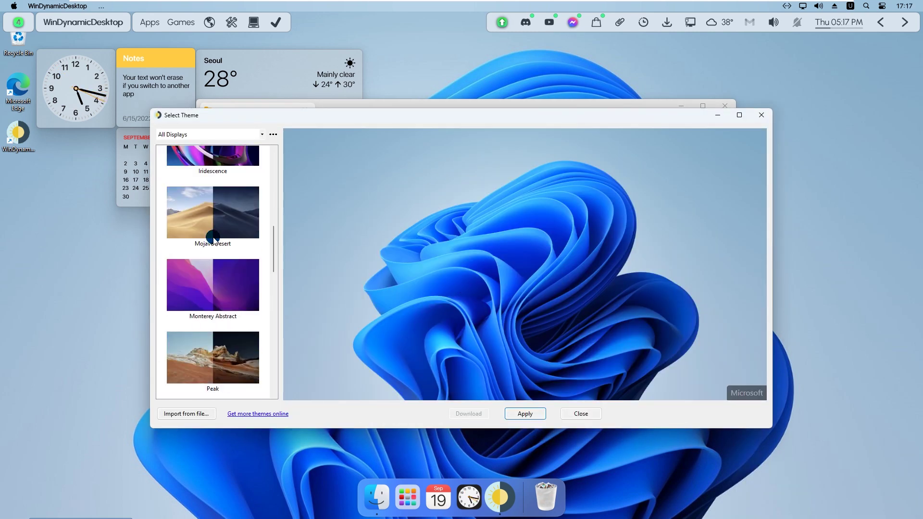
pyautogui.scroll(5, 214, 213)
pyautogui.scroll(-5, 230, 337)
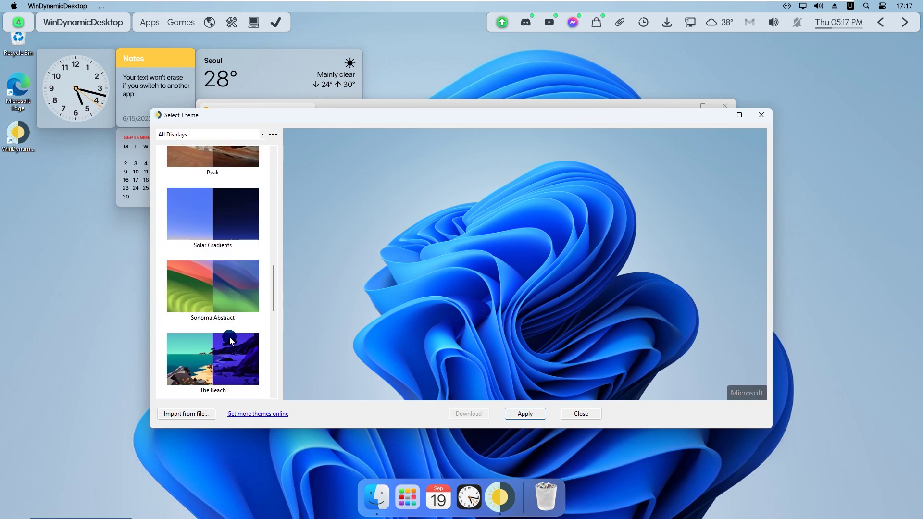
pyautogui.scroll(-5, 230, 337)
# - Download and apply the Ventura Abstract theme as the wallpaper, then close the theme chooser
pyautogui.click(208, 291)
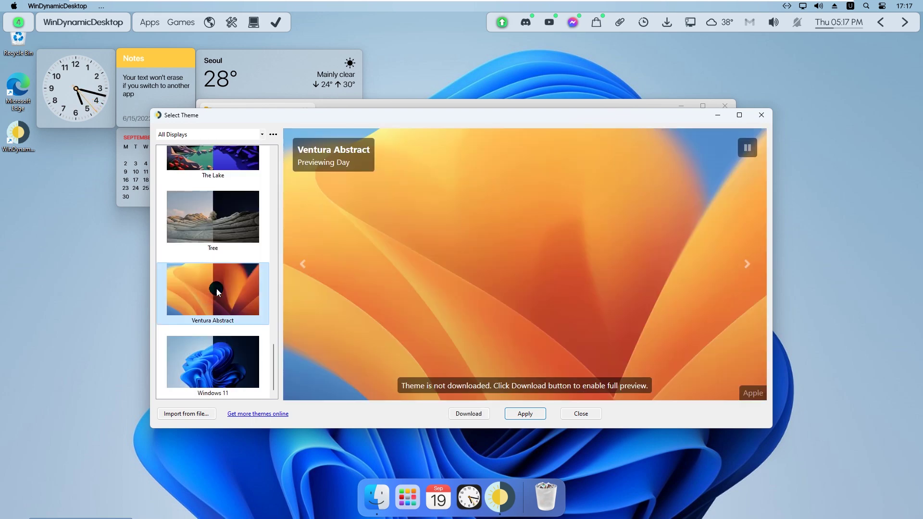
pyautogui.click(472, 414)
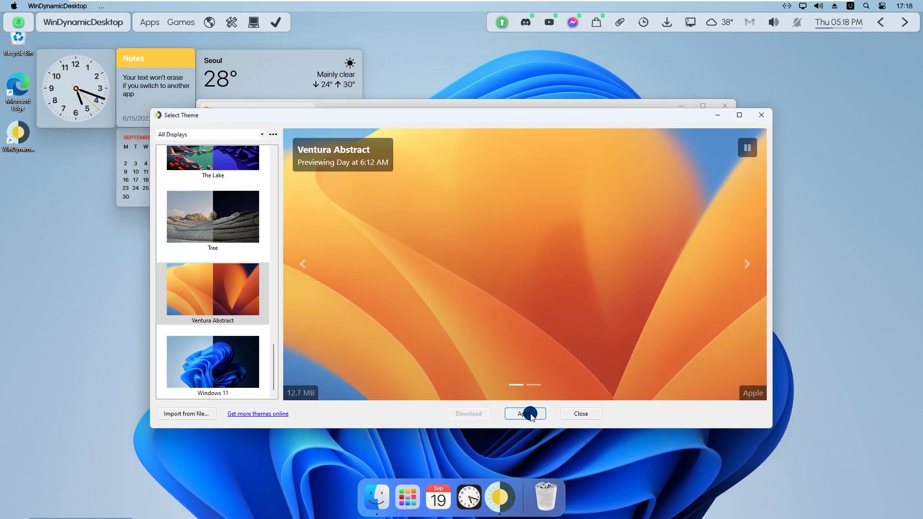
pyautogui.click(531, 414)
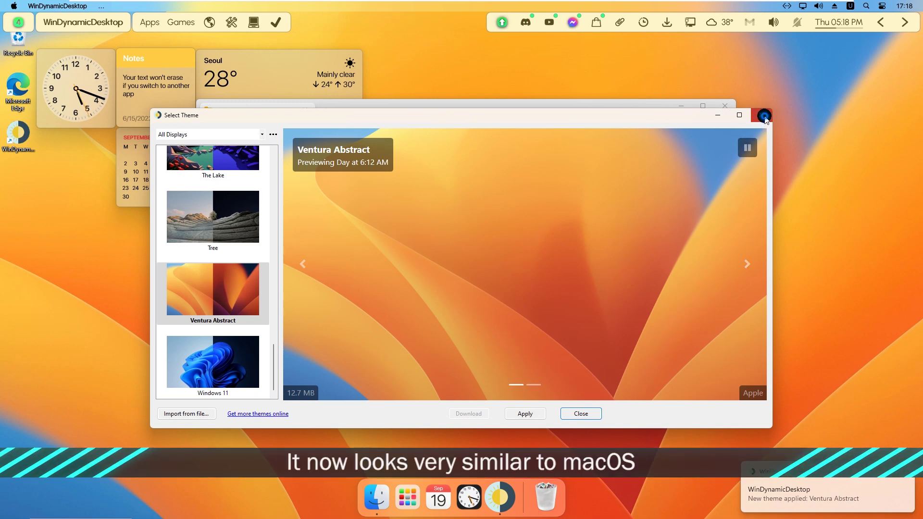
pyautogui.click(761, 115)
pyautogui.click(768, 140)
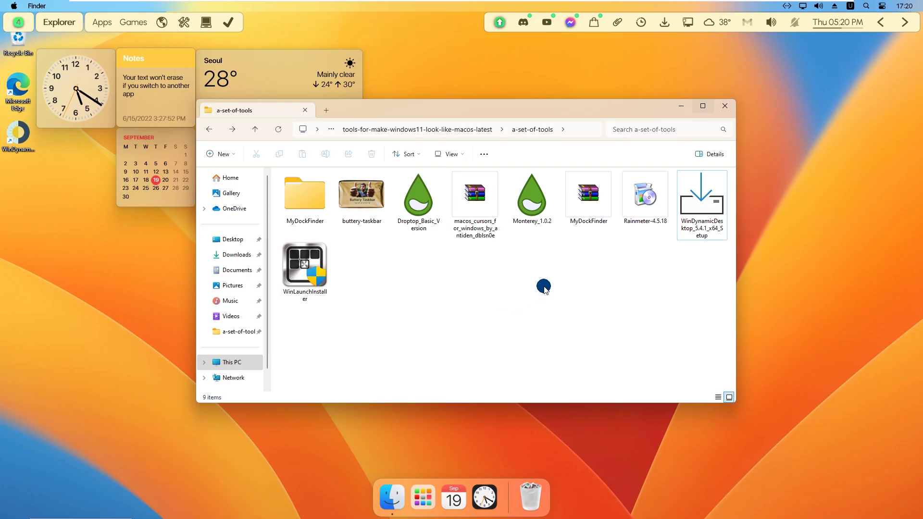
# - Extract the macos_cursors zip into its own folder with WinRAR and close the archive window
pyautogui.click(478, 216)
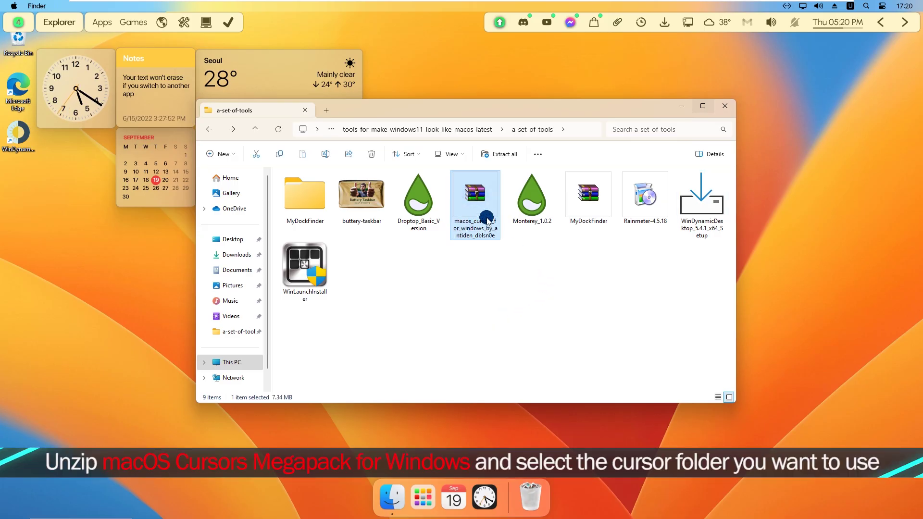
pyautogui.doubleClick(478, 200)
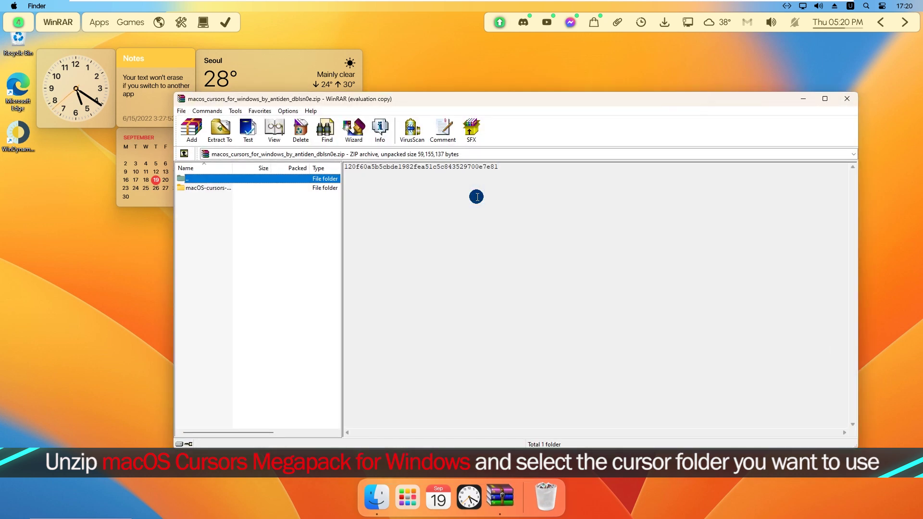
pyautogui.click(220, 129)
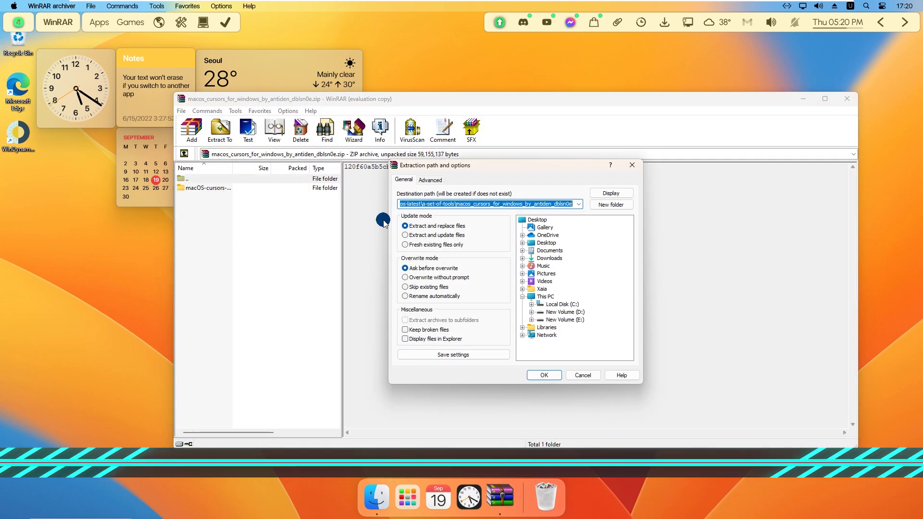
pyautogui.click(538, 375)
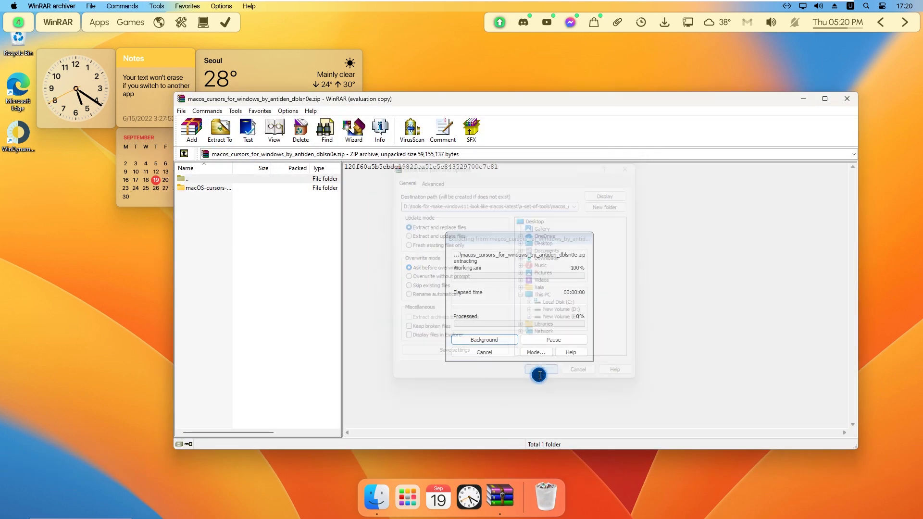
pyautogui.click(846, 99)
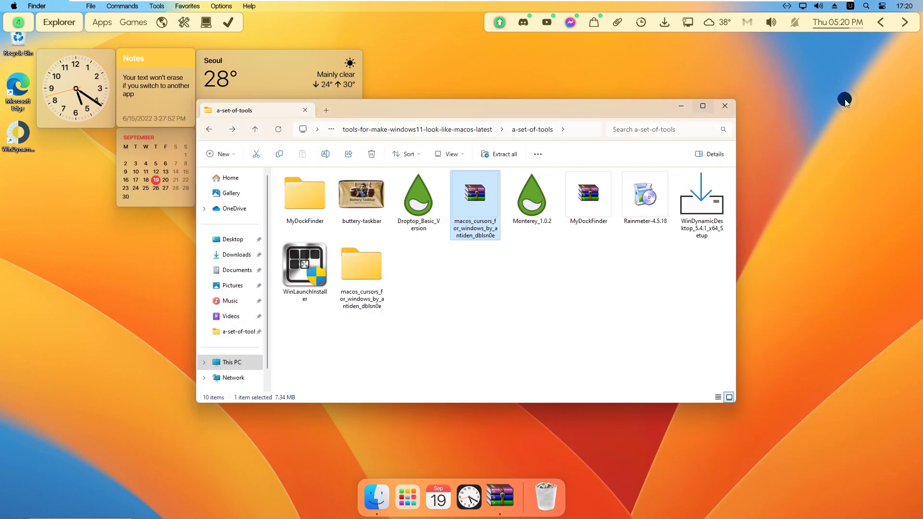
# - Navigate into macOS-cursors-for-Windows-0.5 > 1. Sierra and newer > 2. With Shadow > 1. Normal
pyautogui.doubleClick(364, 279)
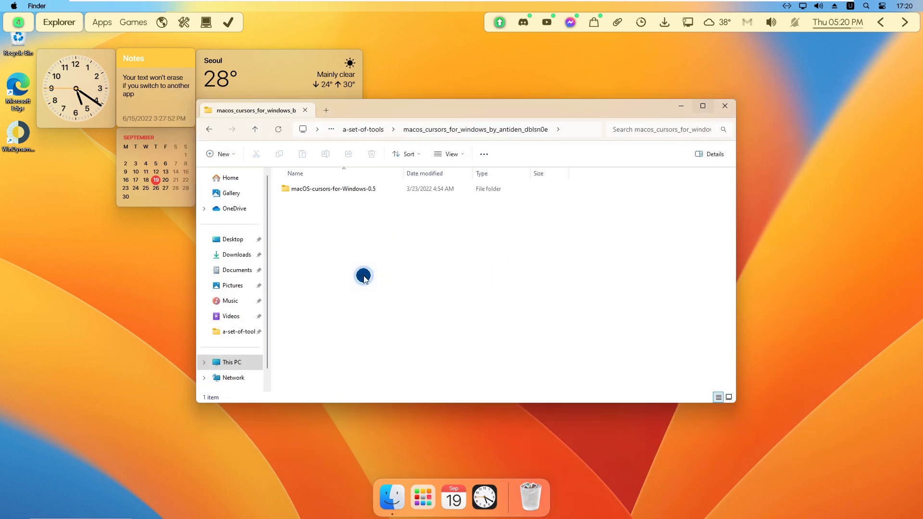
pyautogui.doubleClick(317, 188)
pyautogui.doubleClick(311, 190)
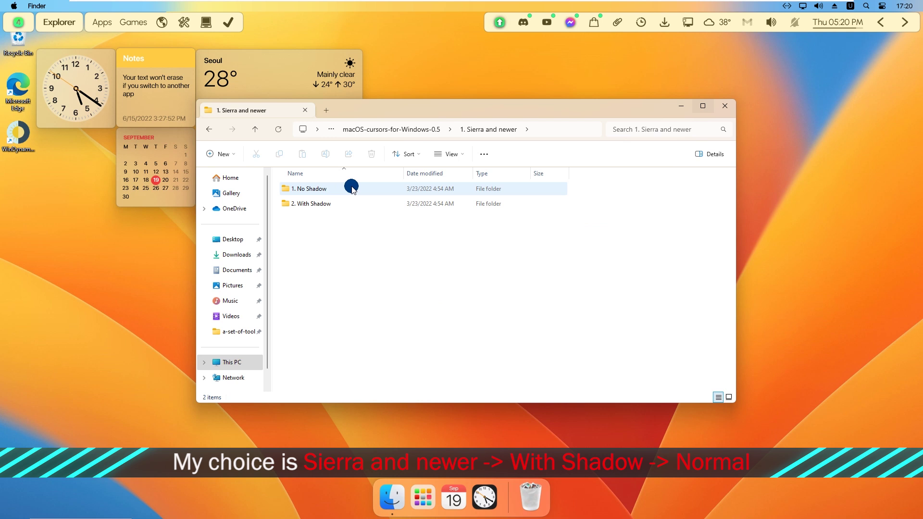
pyautogui.doubleClick(307, 203)
pyautogui.doubleClick(315, 188)
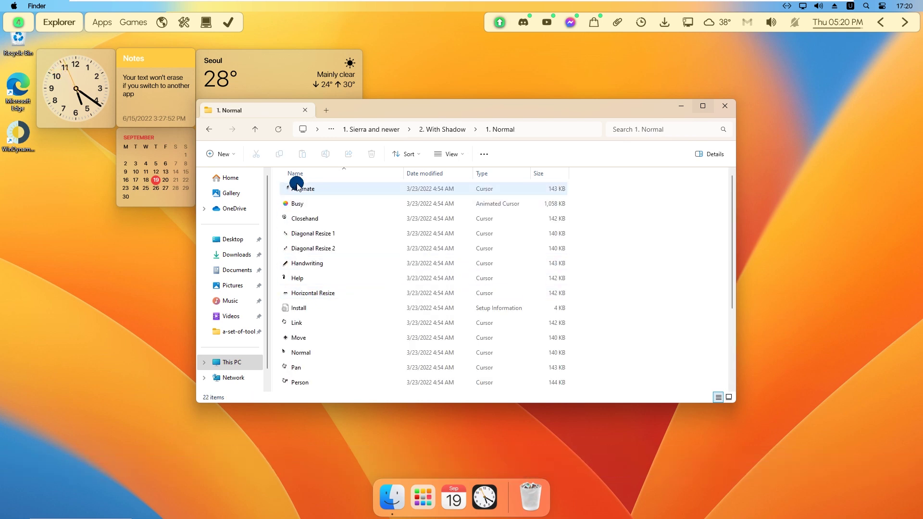
# - Install the Normal cursor set from Install.inf and approve the administrator prompt
pyautogui.rightClick(299, 311)
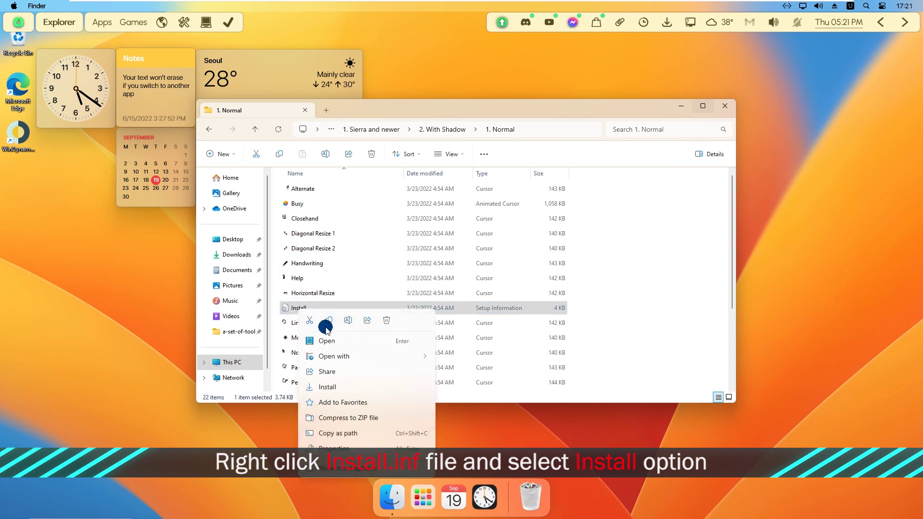
pyautogui.click(328, 388)
pyautogui.click(406, 327)
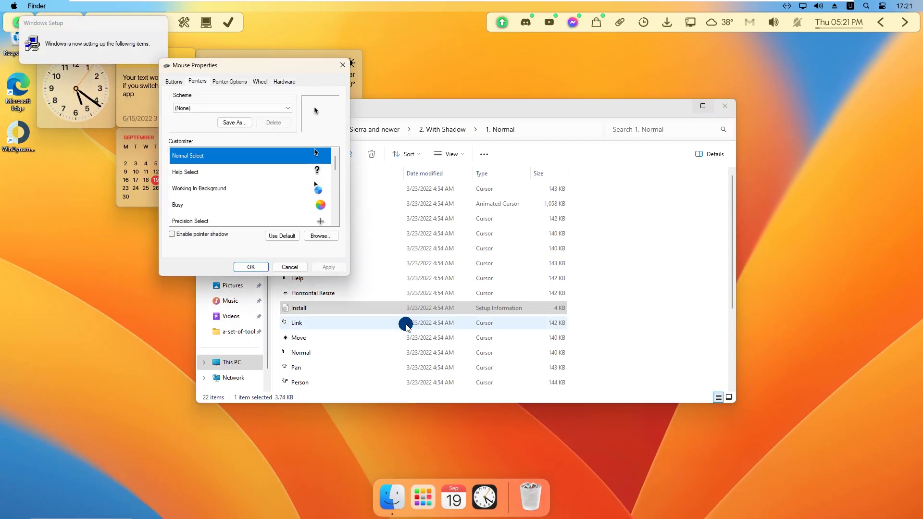
pyautogui.scroll(-3, 285, 208)
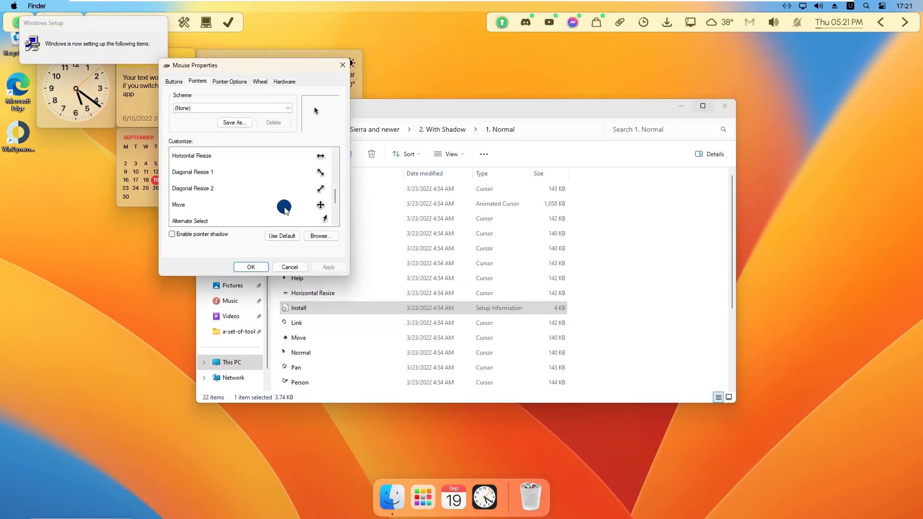
pyautogui.scroll(-2, 285, 207)
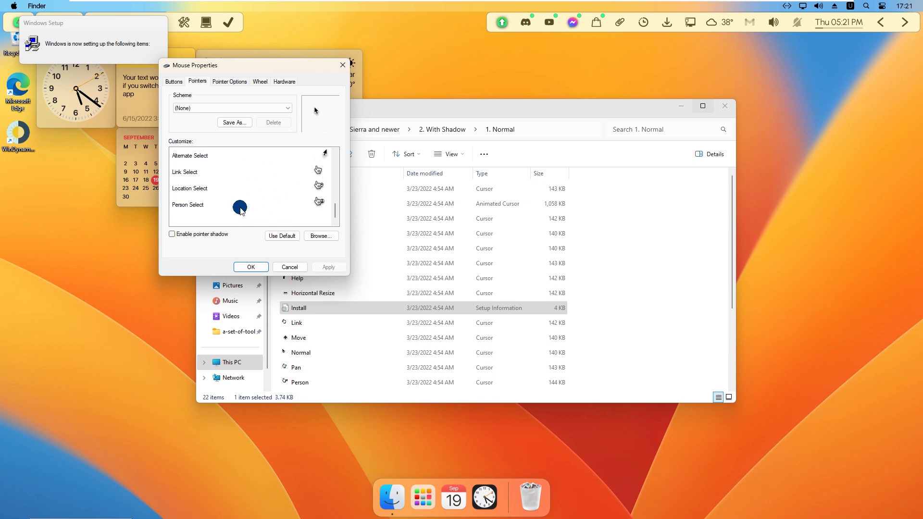
pyautogui.scroll(4, 241, 208)
pyautogui.scroll(1, 250, 195)
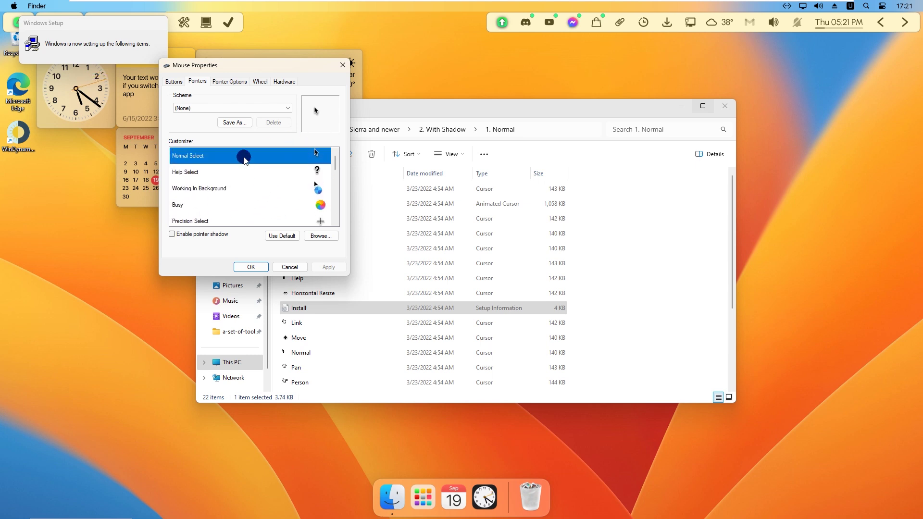
# - Review the macOS-style pointer previews in Mouse Properties and accept them with OK
pyautogui.click(195, 170)
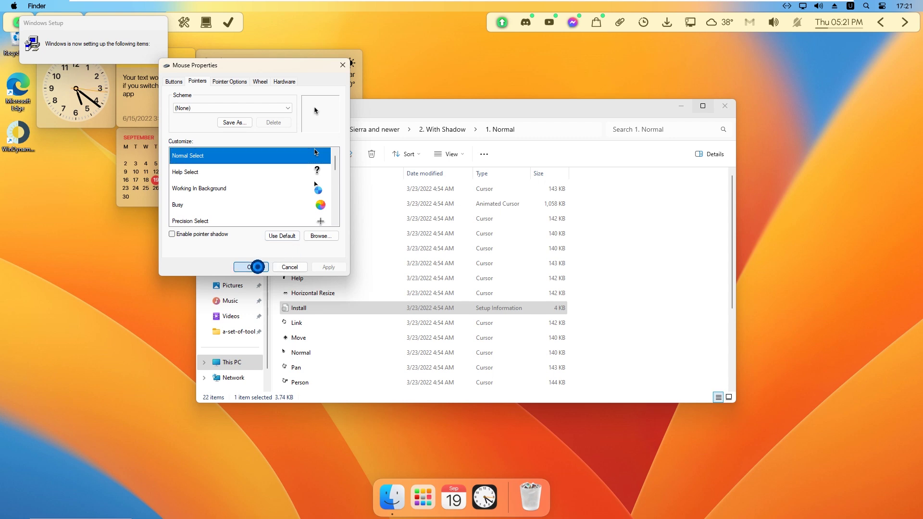
pyautogui.click(258, 267)
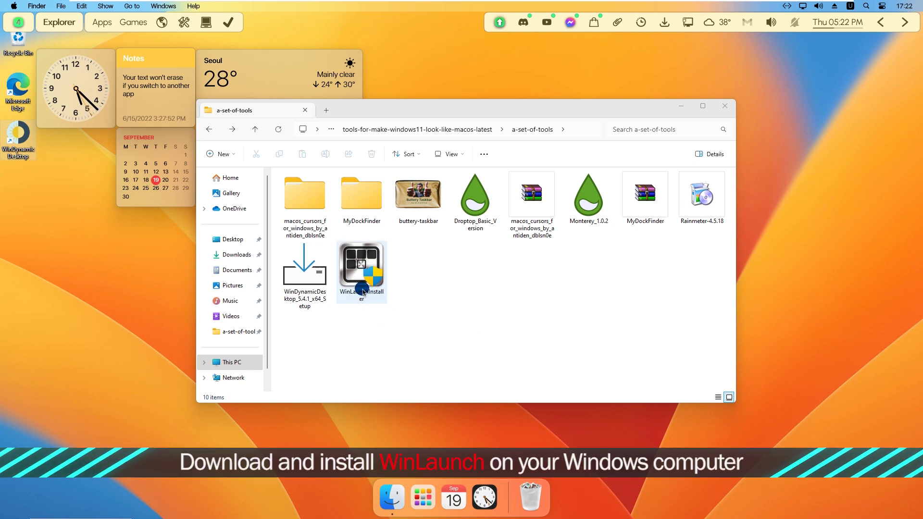
# - Run WinLaunchInstaller with UAC approval, install WinLaunch and start it when setup completes
pyautogui.doubleClick(362, 279)
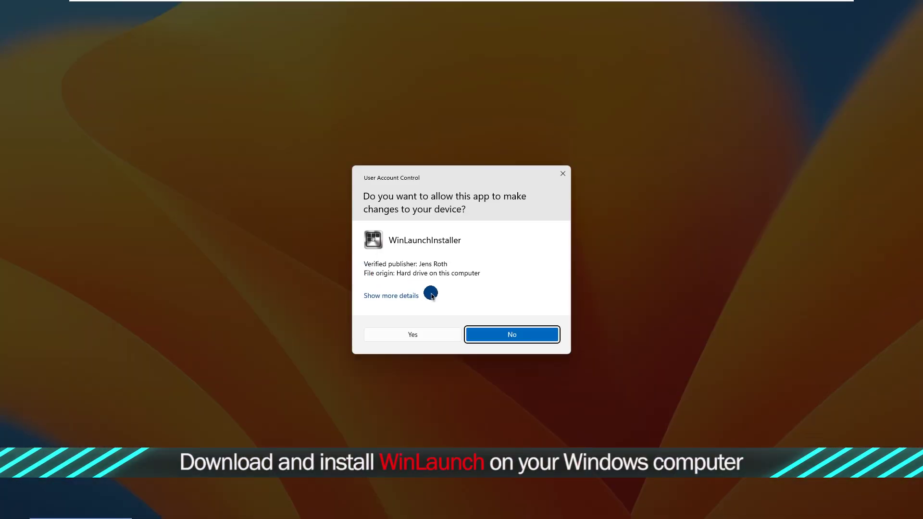
pyautogui.click(412, 333)
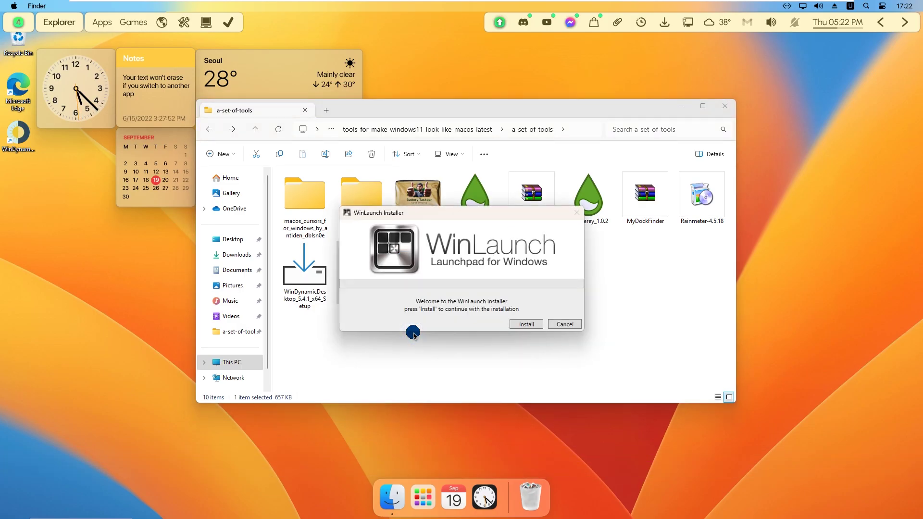
pyautogui.click(530, 325)
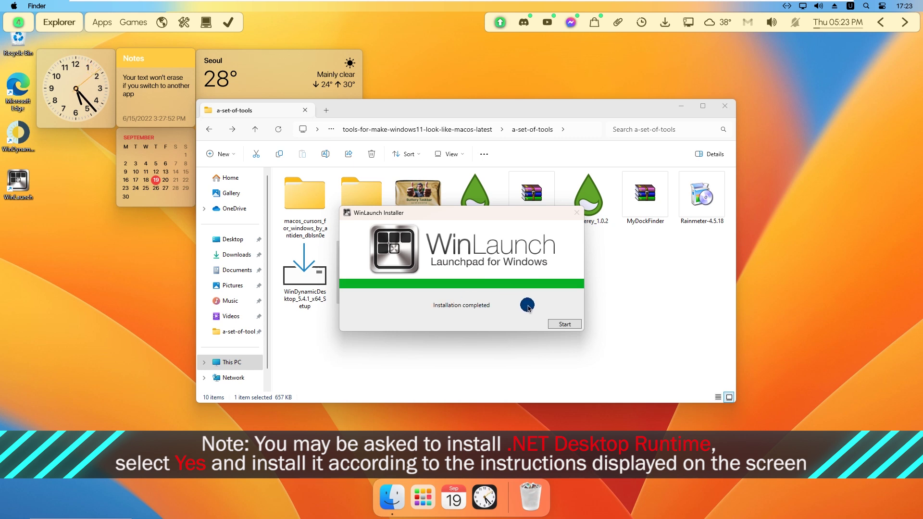
pyautogui.click(566, 325)
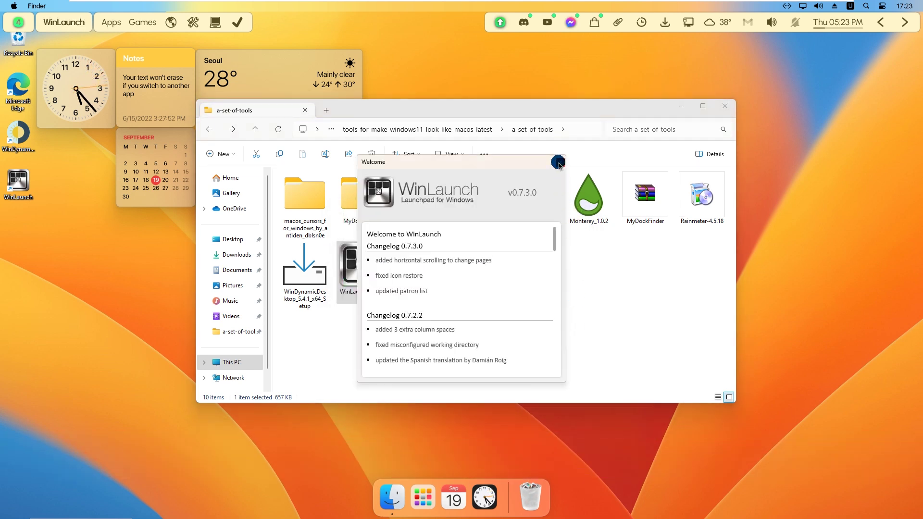
# - Dismiss the WinLaunch 0.7.3.0 welcome changelog so the launchpad can load
pyautogui.click(558, 163)
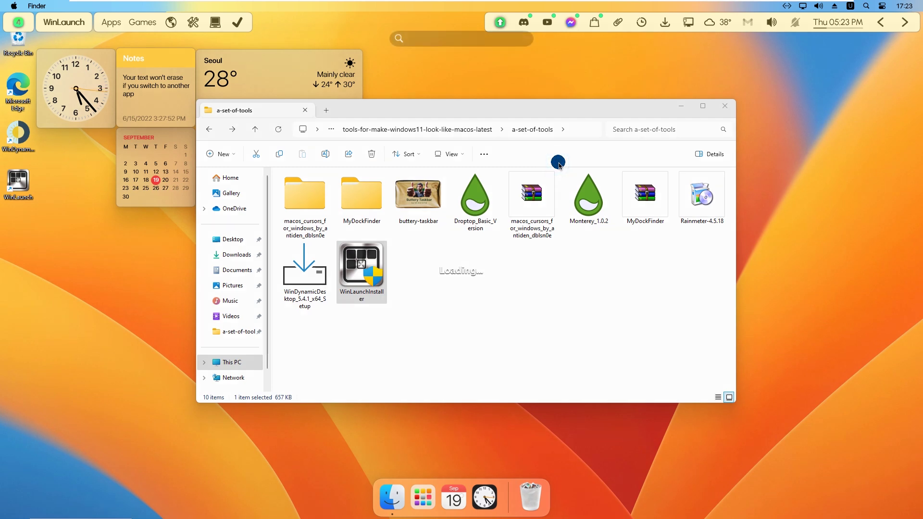